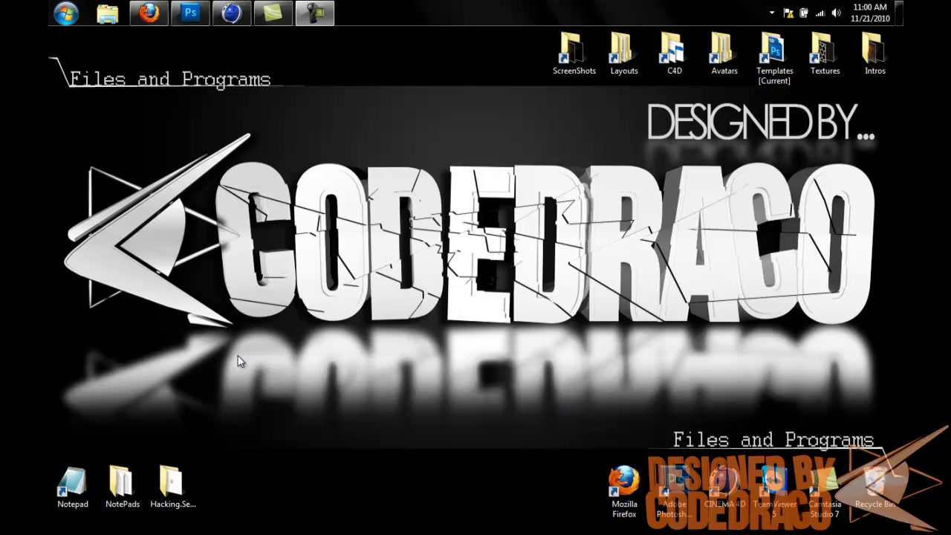
Bring Firefox back and scroll through the CodeDraco YouTube channel page.
drag(893, 354, 881, 339)
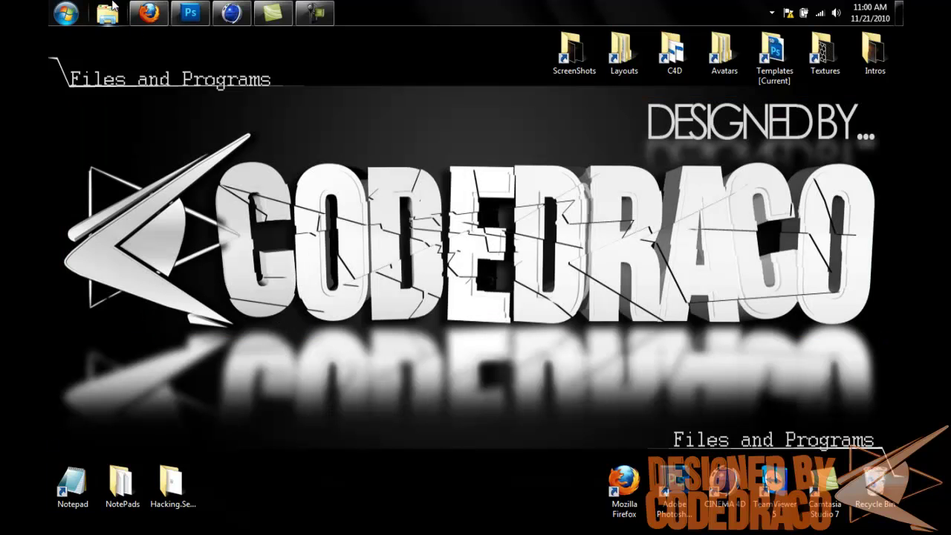
click(148, 12)
click(179, 90)
scroll(466, 315, down, 8)
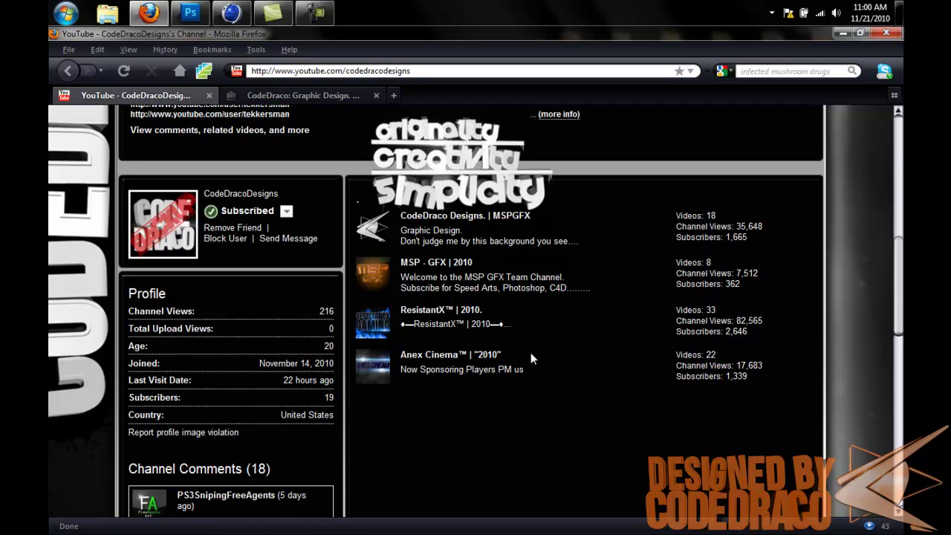
scroll(373, 409, down, 2)
scroll(74, 329, up, 4)
scroll(205, 423, down, 2)
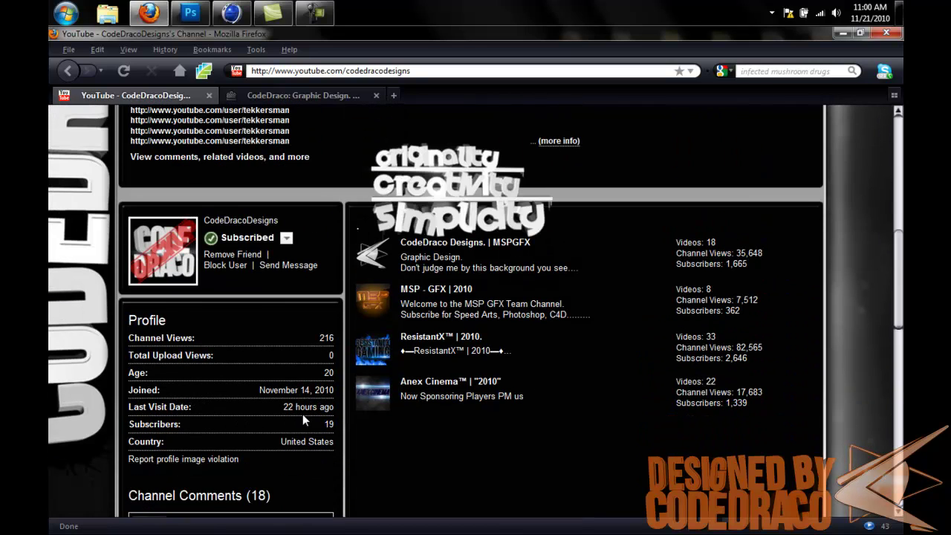
Highlight the profile details and the CodeDracoDesigns channel name, then close the YouTube tab.
drag(305, 417, 262, 417)
click(270, 423)
drag(287, 228, 204, 226)
click(643, 269)
click(209, 95)
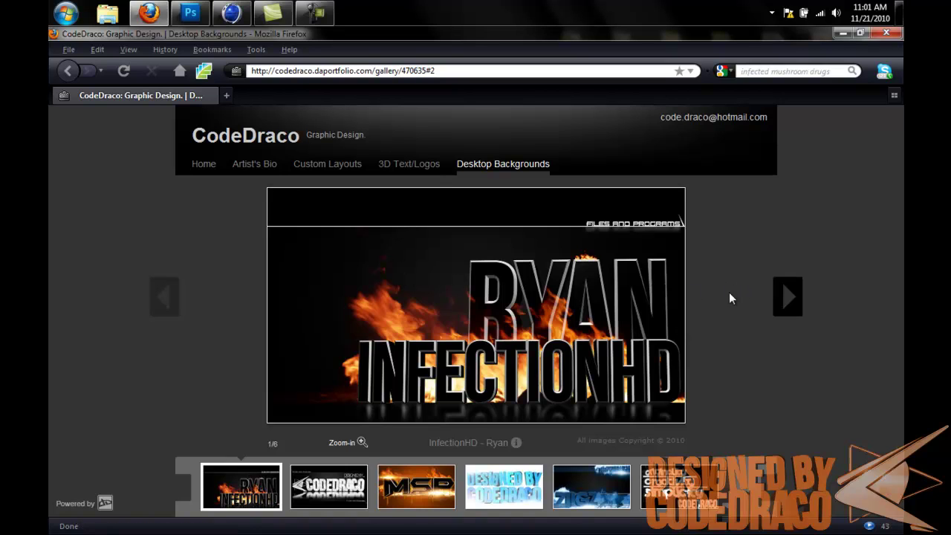
Browse the Desktop Backgrounds, 3D Text/Logos and Custom Layouts galleries, then minimize Firefox.
click(787, 296)
click(411, 169)
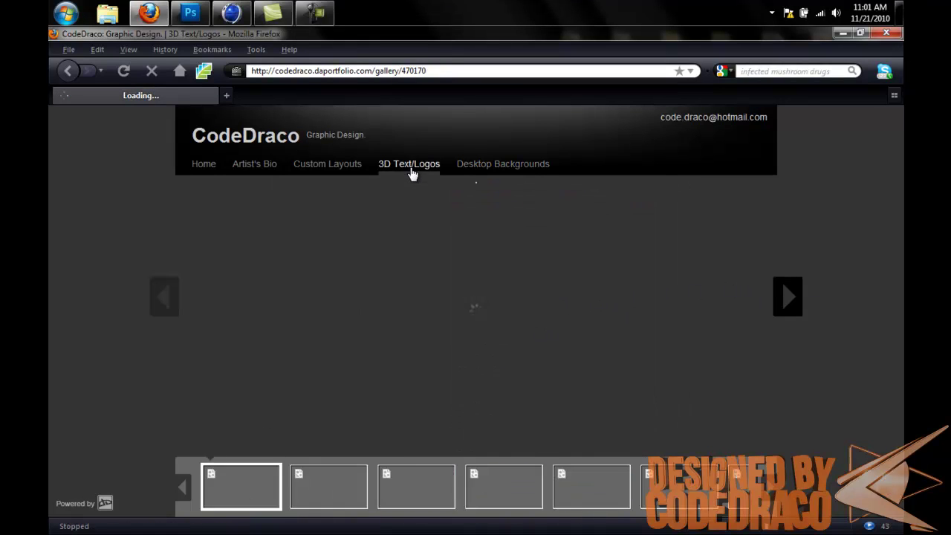
click(787, 297)
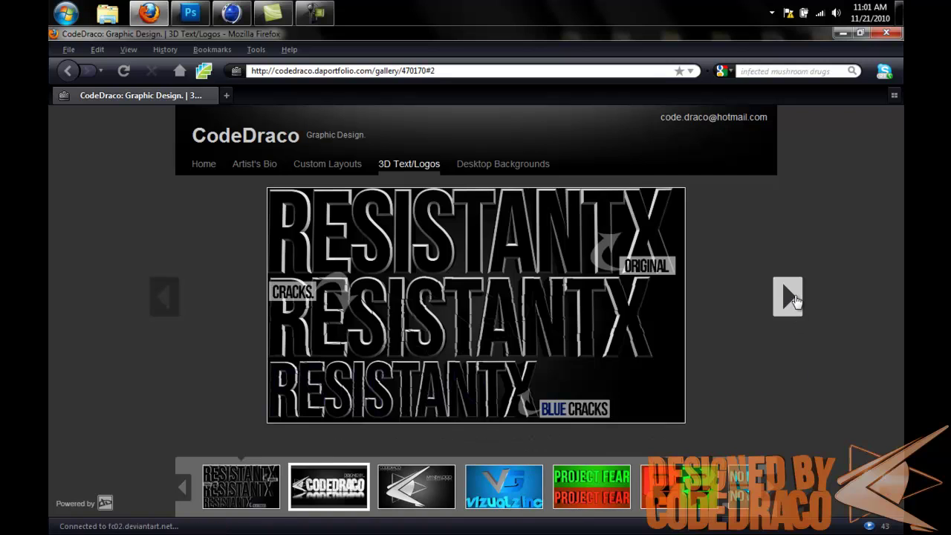
click(327, 169)
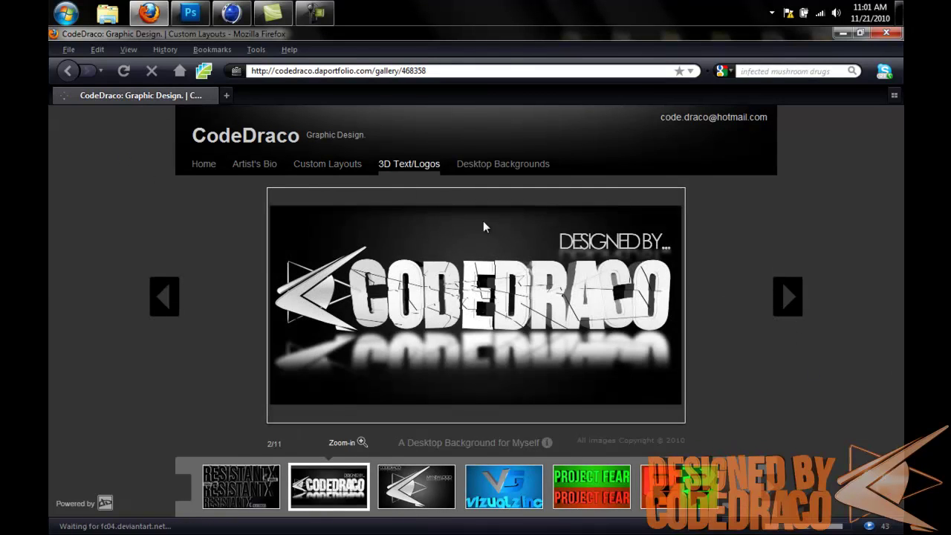
click(786, 298)
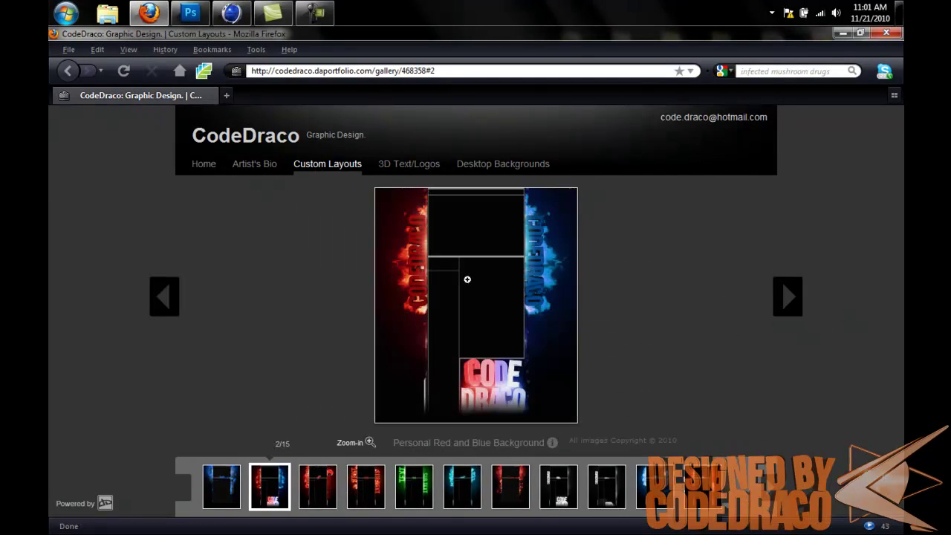
click(164, 296)
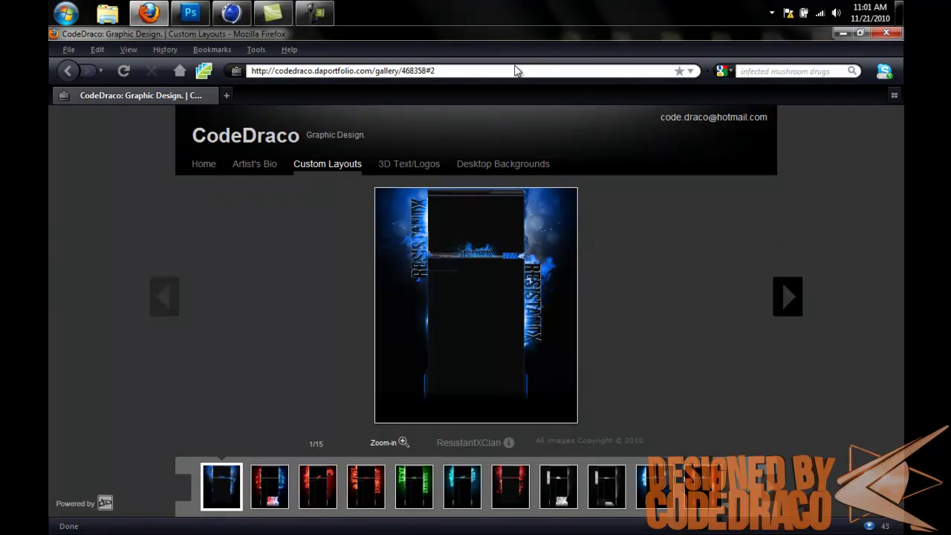
click(845, 34)
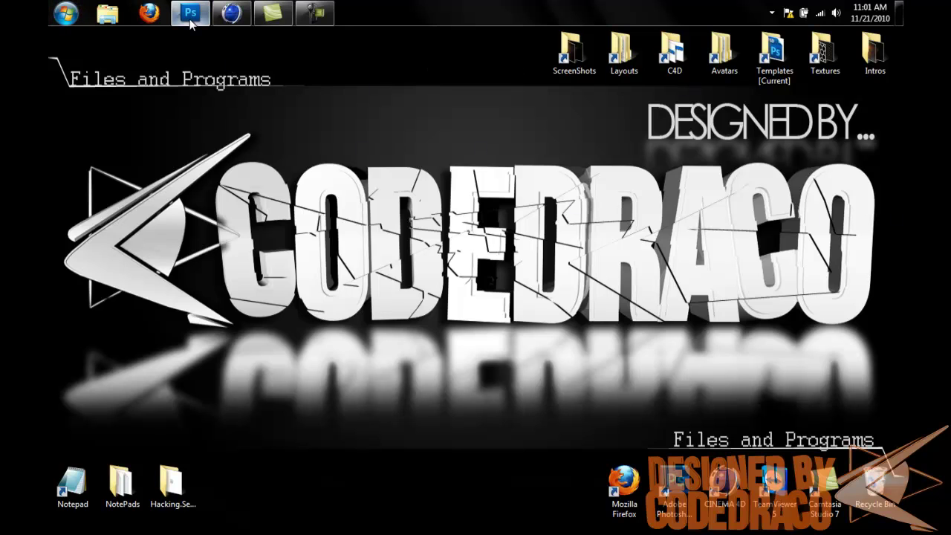
Bring the Photoshop window to the front, briefly checking the Cinema 4D window.
drag(48, 98, 898, 334)
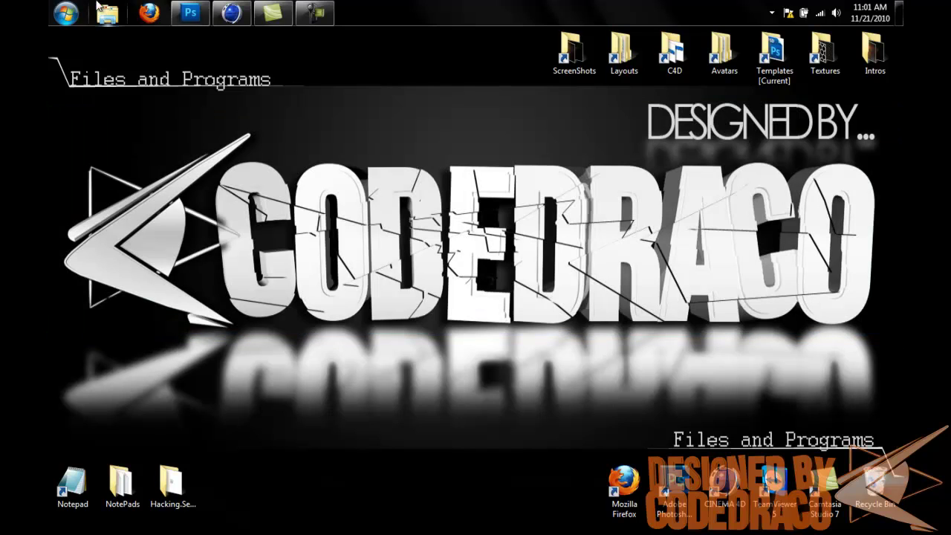
click(183, 10)
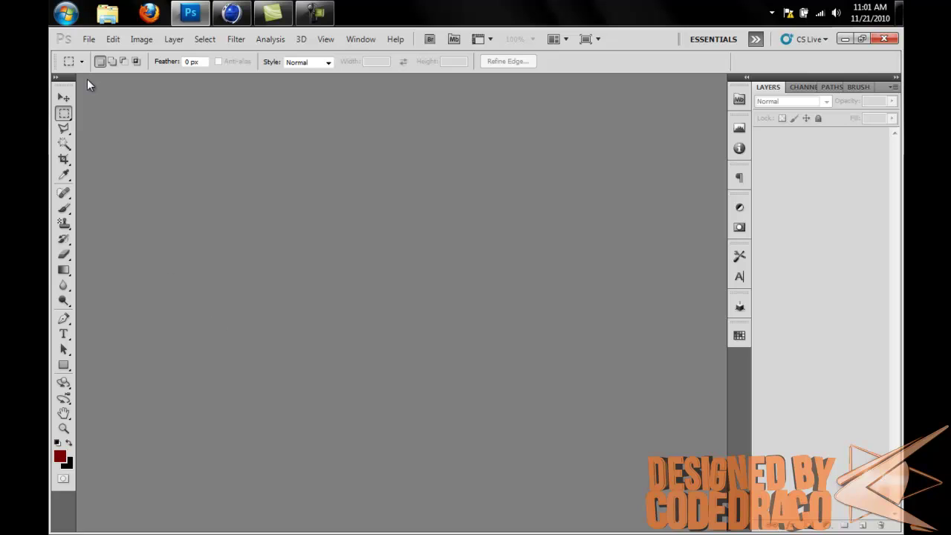
click(231, 11)
click(190, 14)
Create a new 1280 × 720 px document and test a rectangular selection on it.
click(88, 39)
key(Escape)
key(Tab)
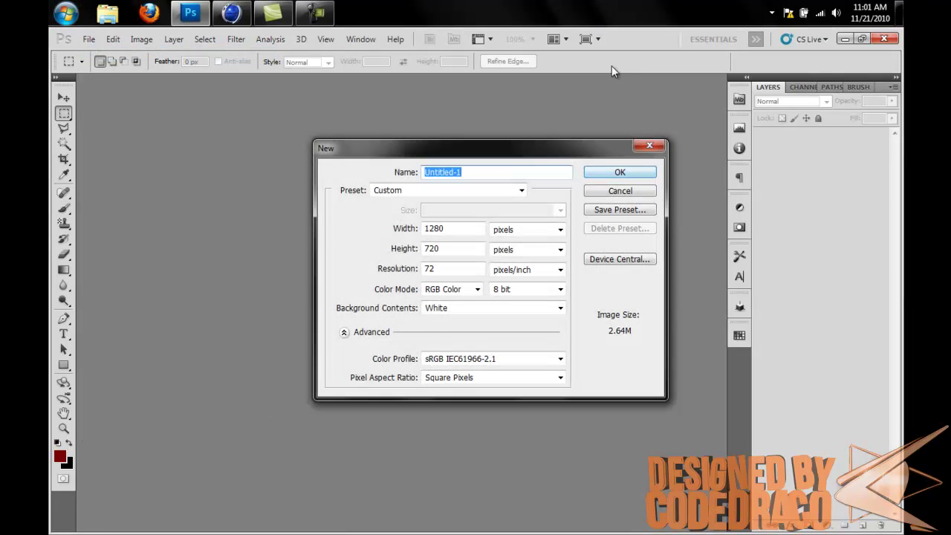
key(Tab)
key(Return)
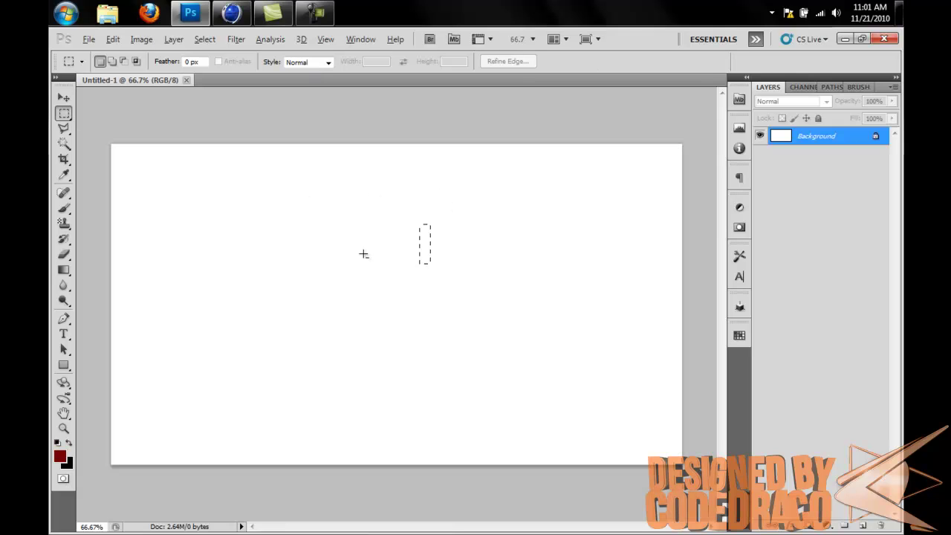
drag(418, 221, 431, 265)
click(422, 267)
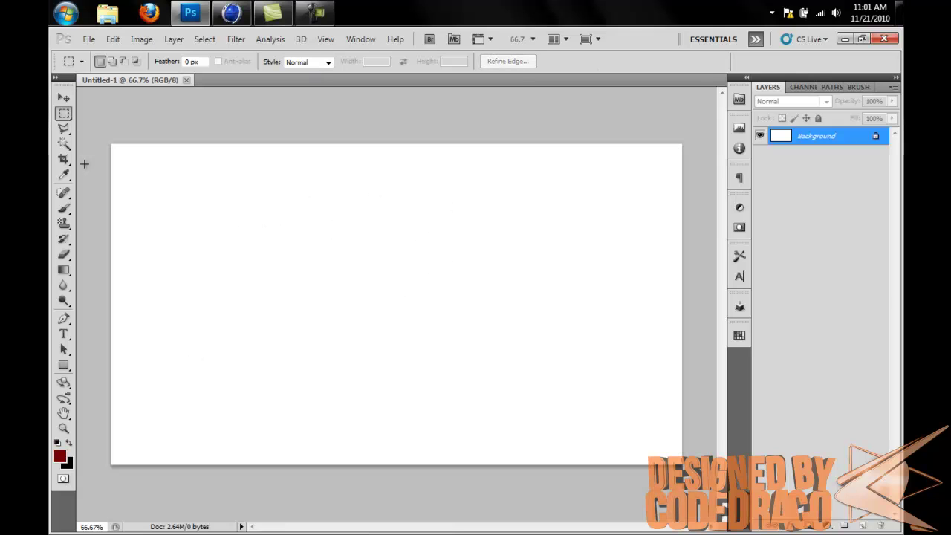
click(63, 97)
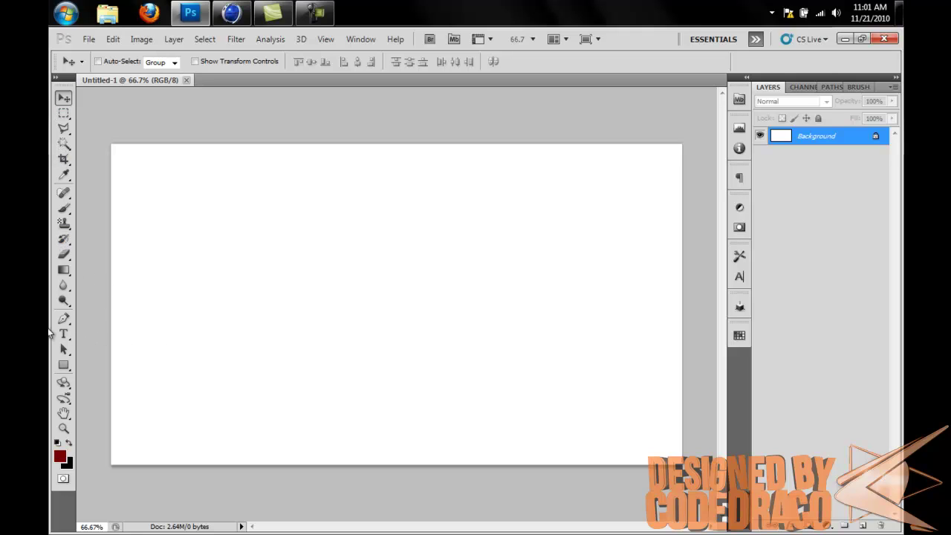
Choose the Sui Generis font, start a text layer on the canvas and raise the size.
click(63, 334)
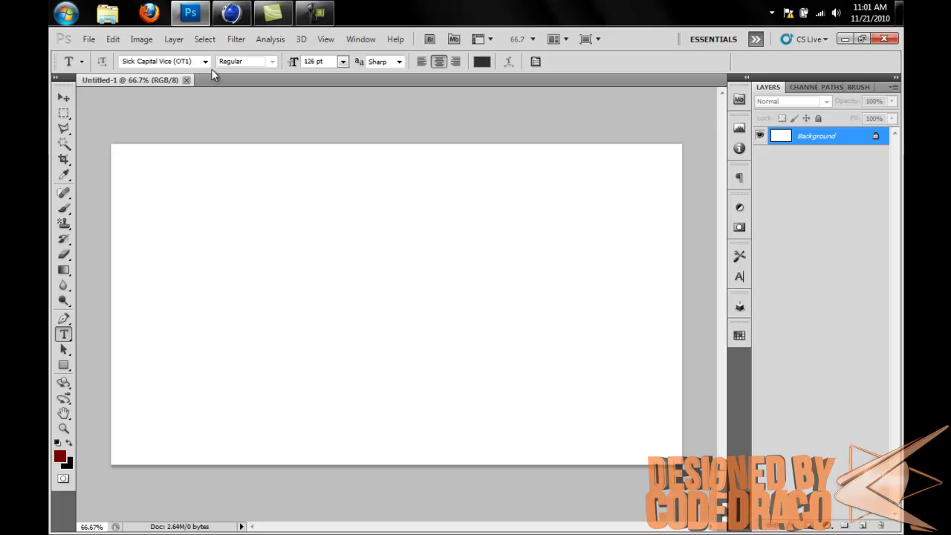
click(206, 61)
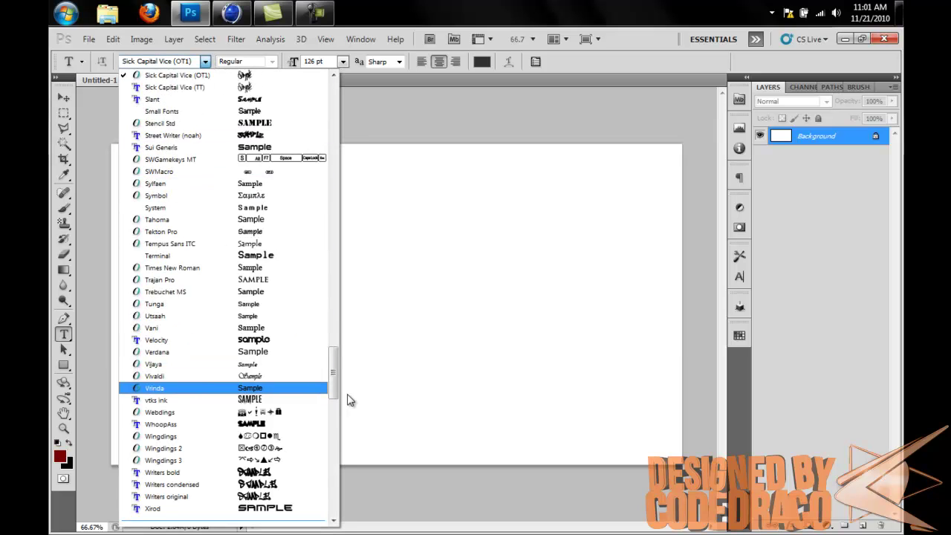
click(269, 150)
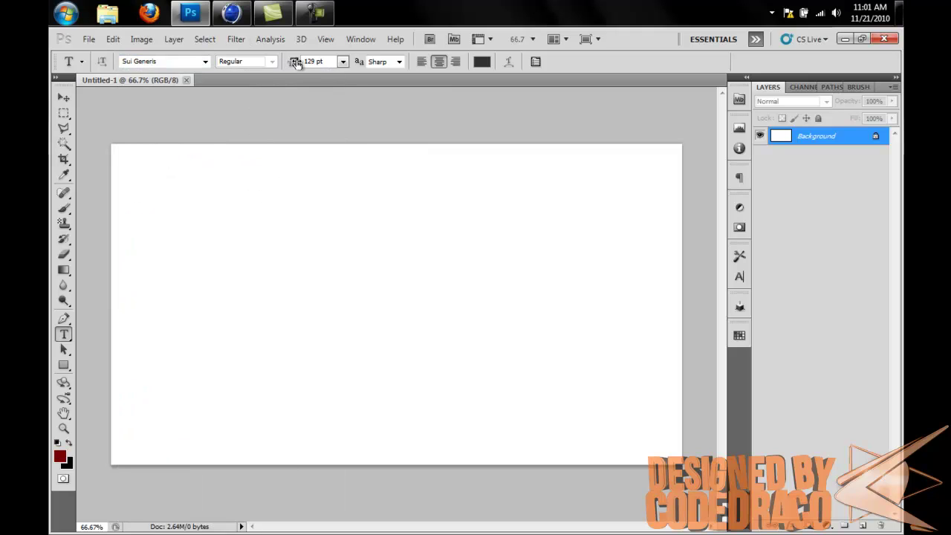
click(218, 326)
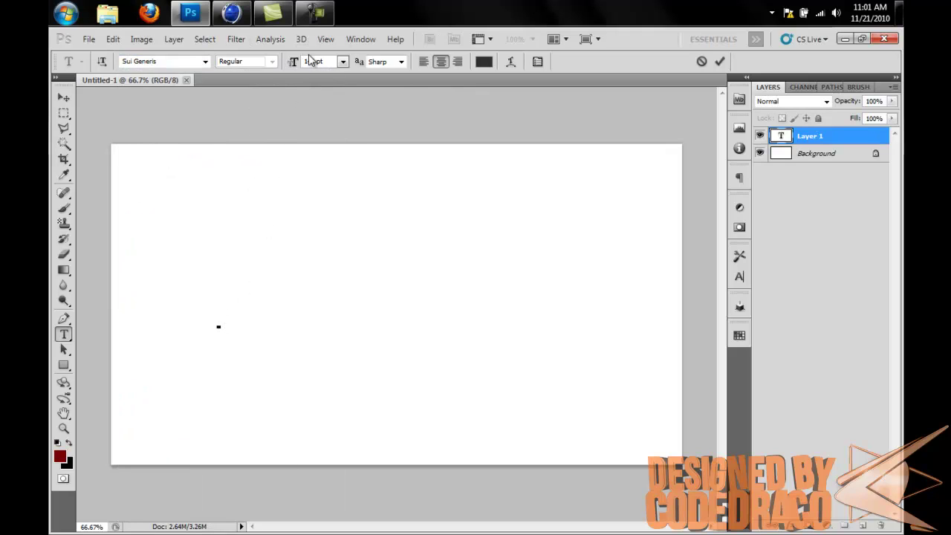
drag(291, 64, 314, 72)
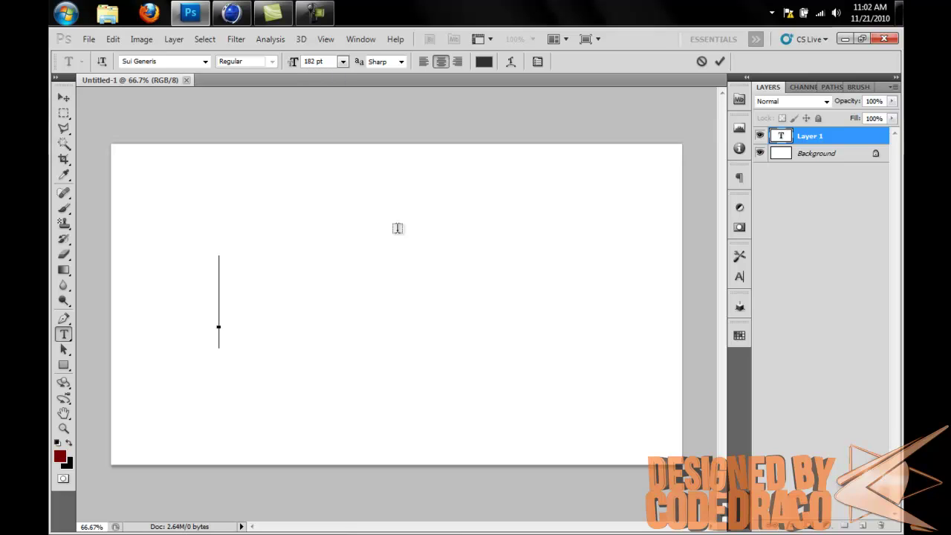
Type 'Tutorial' and change its font to BankGothic Md BT.
text(TT)
key(BackSpace)
text(utorial)
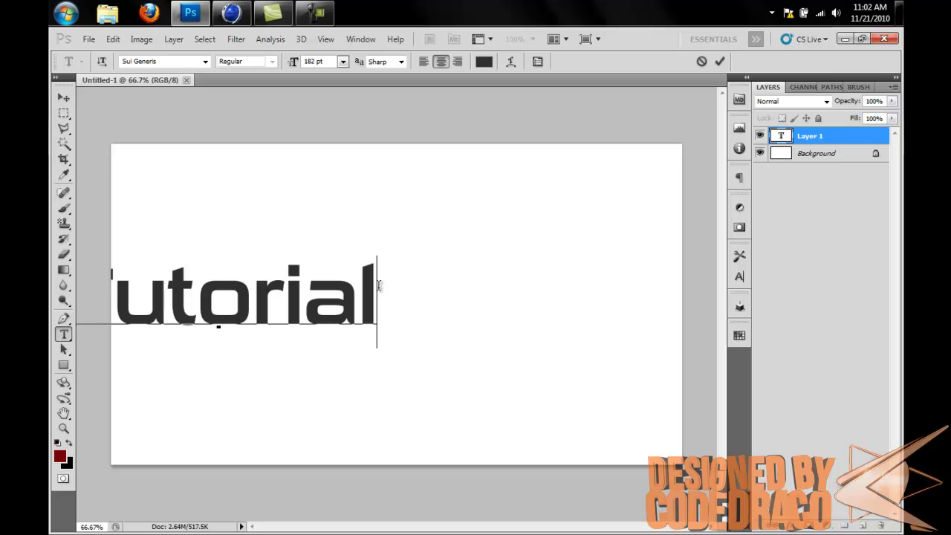
key(ctrl+a)
click(185, 60)
text(bank)
key(Return)
Enlarge the Tutorial text to 256 pt, commit it and move it right.
drag(296, 68, 346, 66)
key(ctrl+Return)
click(63, 99)
drag(319, 304, 460, 306)
Step the Tutorial tracking through 0, -25, -50, -75 and tighter, then reposition the word.
click(739, 279)
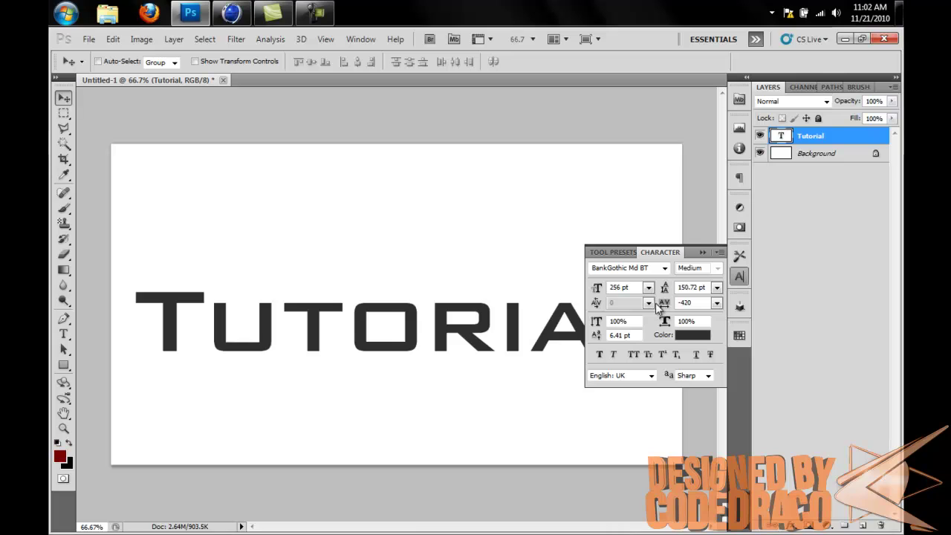
drag(659, 306, 666, 310)
click(716, 302)
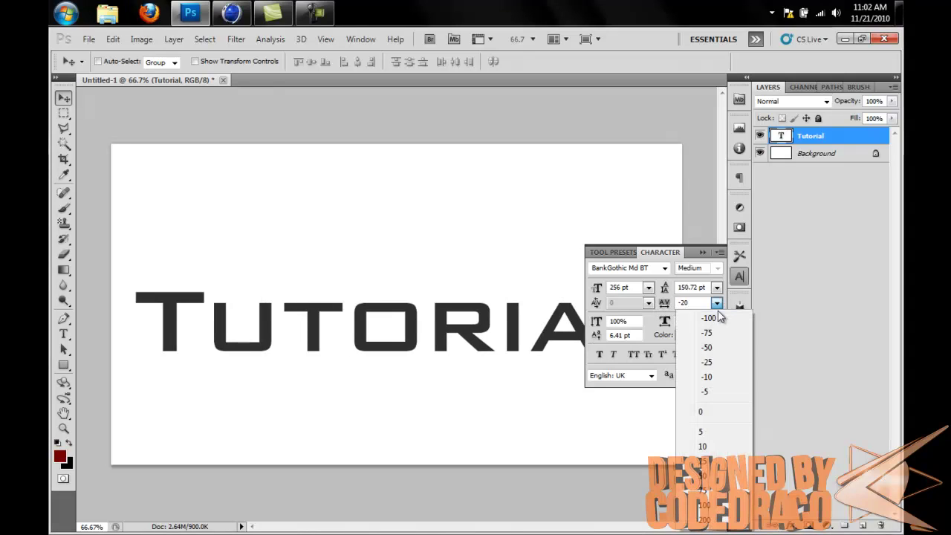
click(711, 411)
click(717, 303)
click(711, 362)
click(717, 303)
click(706, 347)
click(717, 303)
click(710, 332)
click(717, 302)
click(713, 315)
click(701, 252)
drag(431, 310, 455, 281)
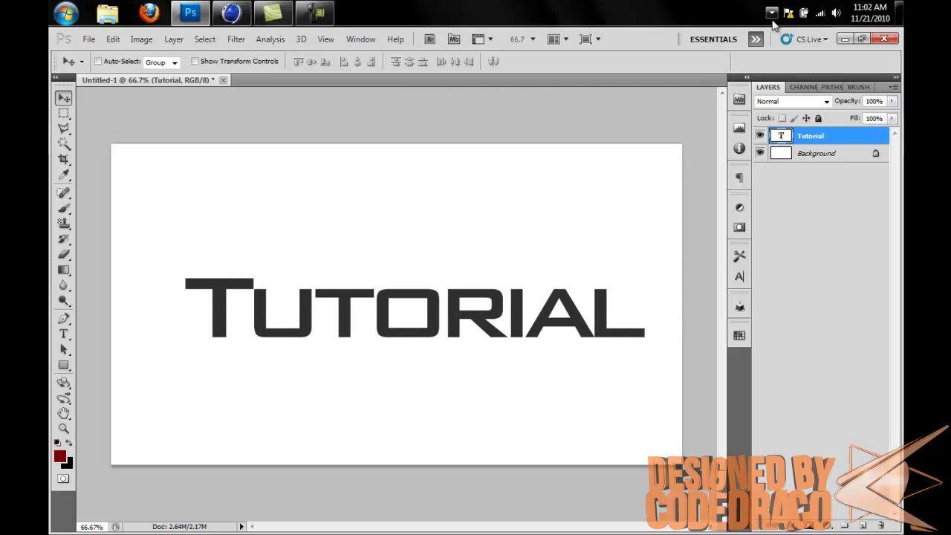
Switch to the Design workspace and apply a chrome preset style to the Tutorial text.
click(756, 39)
click(755, 38)
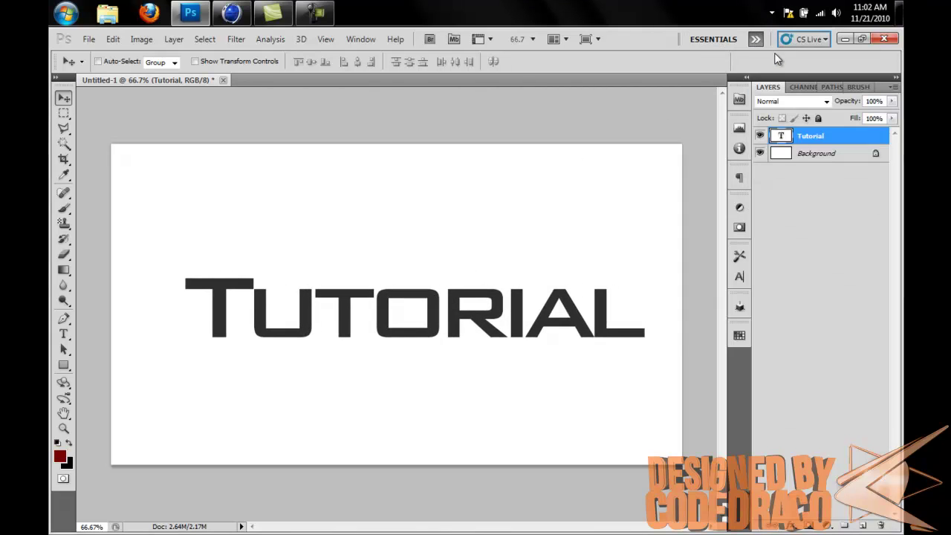
click(755, 39)
click(776, 58)
click(755, 39)
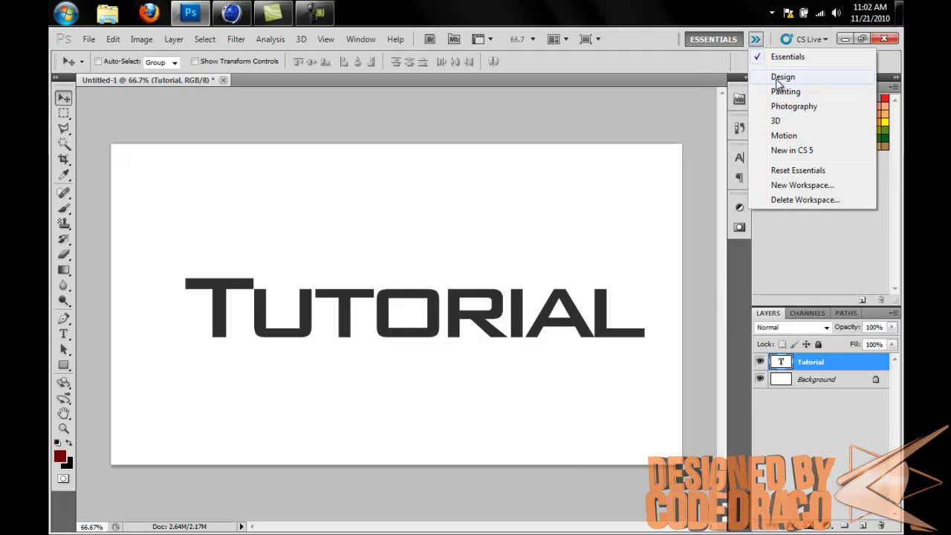
click(782, 77)
click(811, 87)
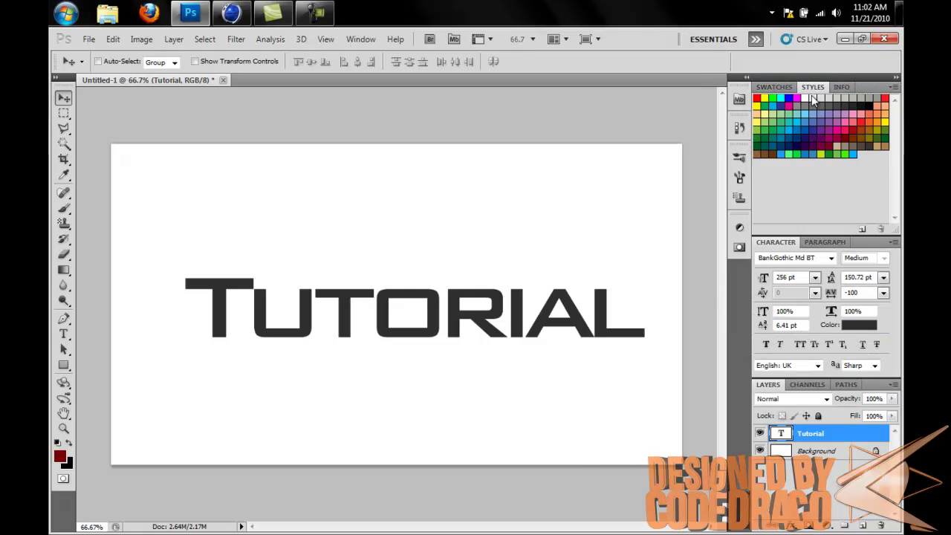
click(805, 169)
Switch to the Photography workspace and drag the Tutorial text to create a Tutorial copy.
click(756, 39)
click(791, 106)
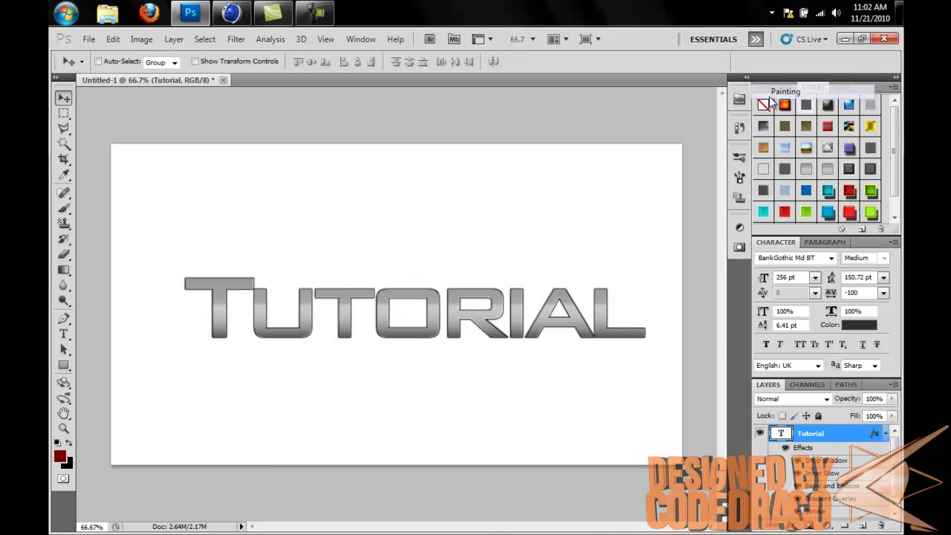
drag(507, 308, 473, 266)
drag(289, 346, 294, 373)
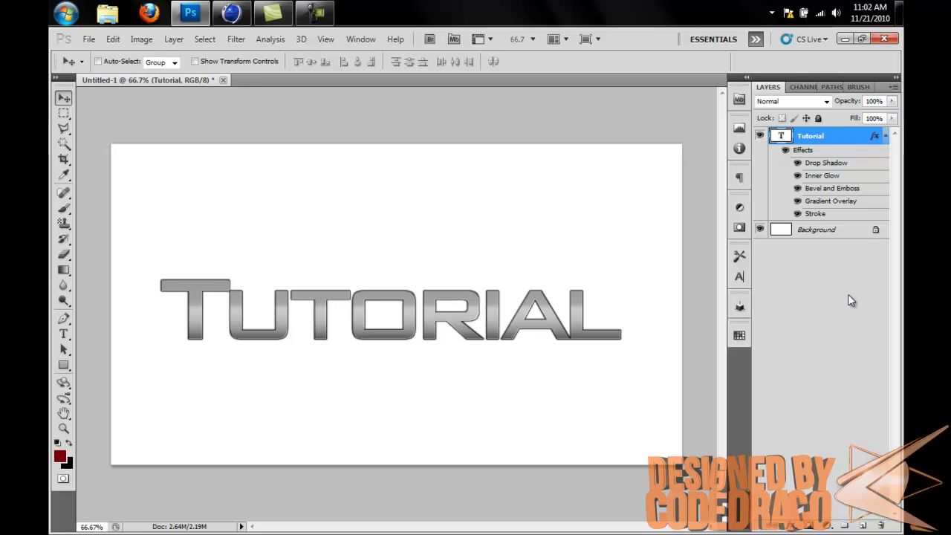
Undo the copy's move and place the Tutorial copy layer below Tutorial.
drag(352, 295, 342, 244)
key(ctrl+z)
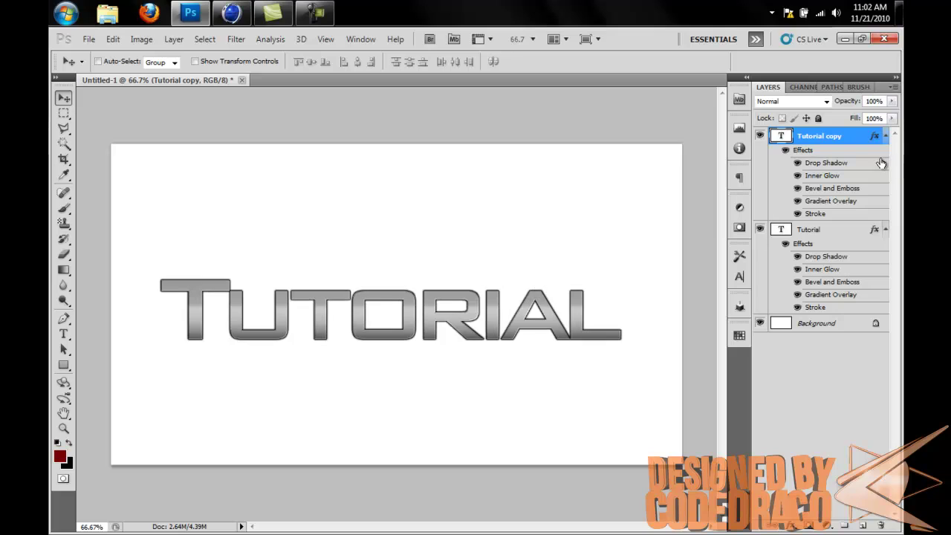
drag(817, 138, 793, 330)
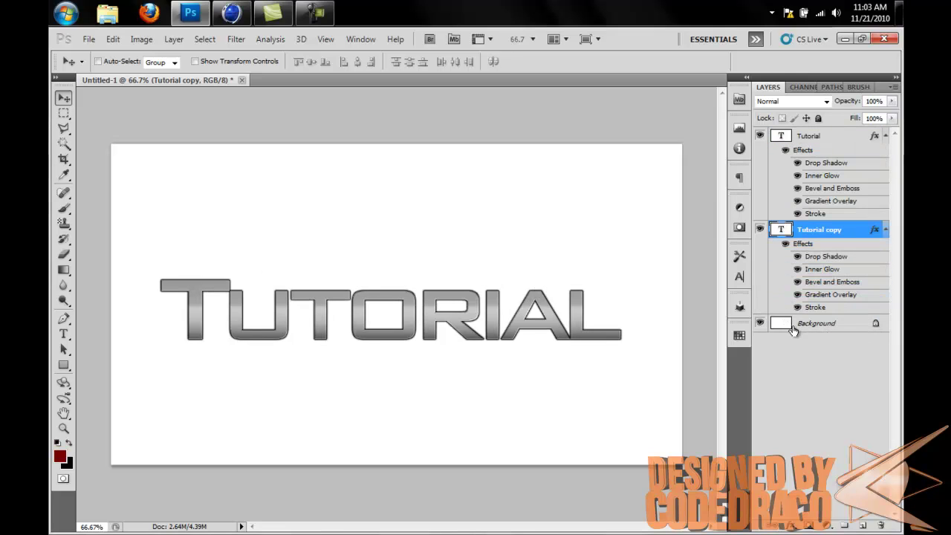
click(816, 145)
click(817, 231)
Add a near-black Color Overlay at 74% opacity to the Tutorial copy layer's style.
double_click(872, 231)
click(519, 253)
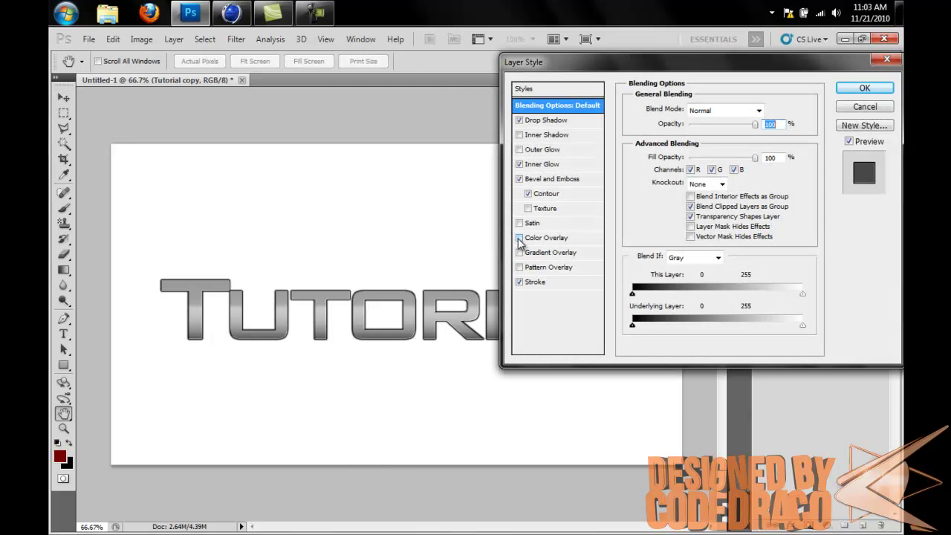
click(520, 253)
click(548, 239)
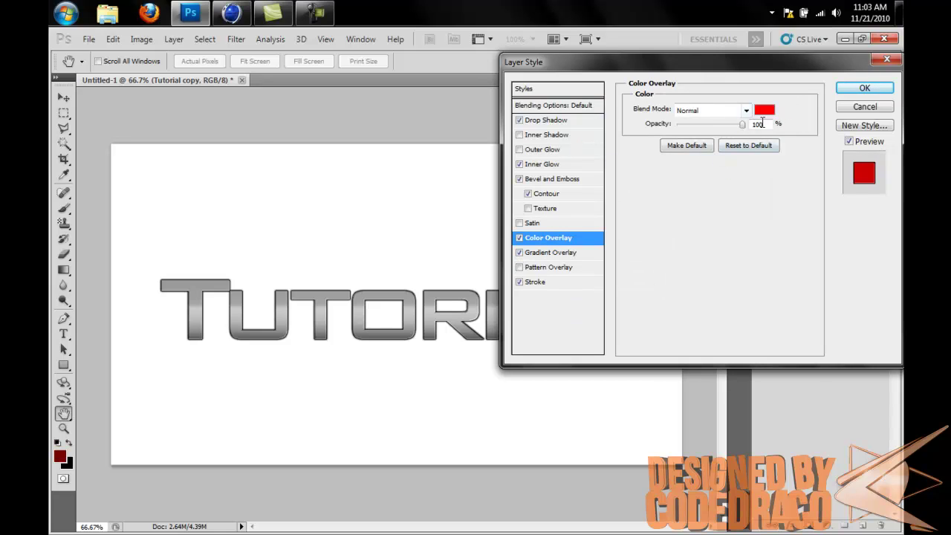
click(764, 110)
drag(636, 197, 483, 222)
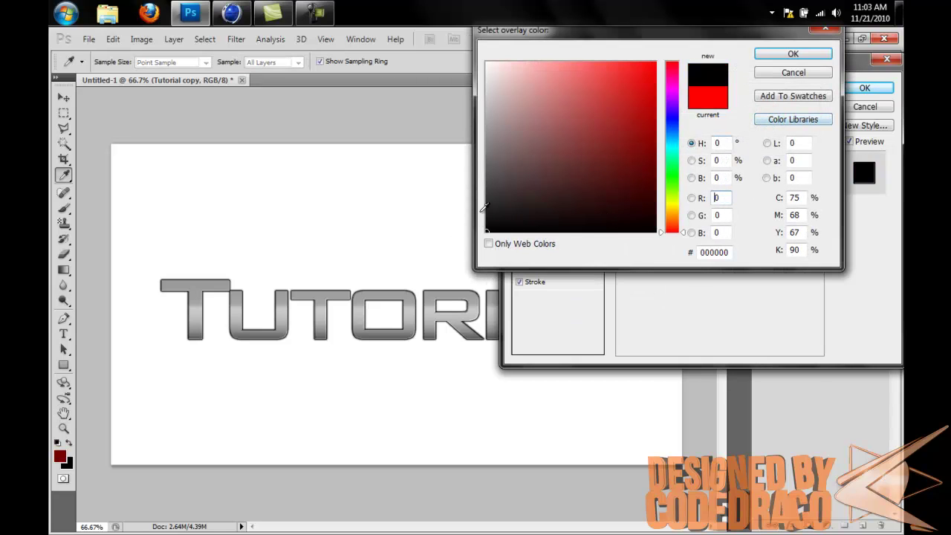
click(793, 55)
drag(741, 124, 721, 124)
click(863, 89)
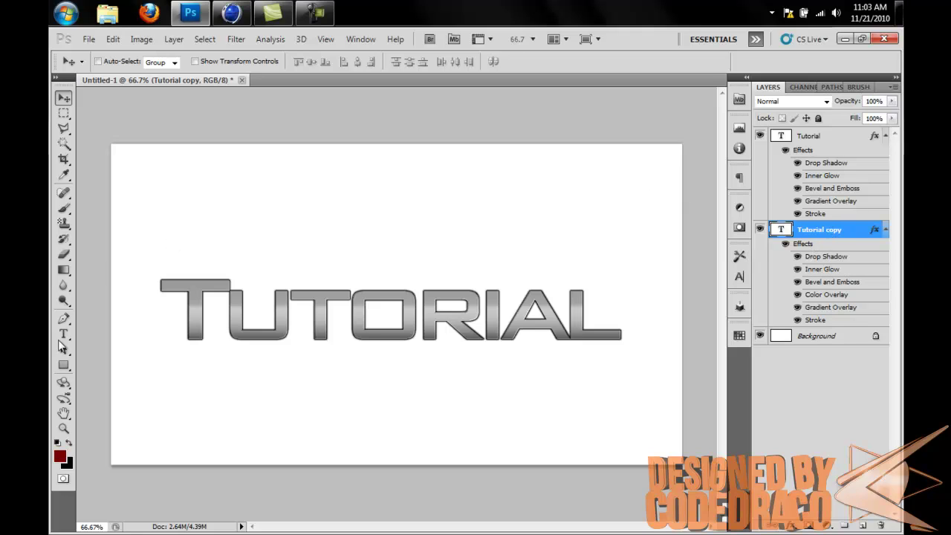
Shrink the Tutorial copy layer slightly around its centre.
key(ctrl+t)
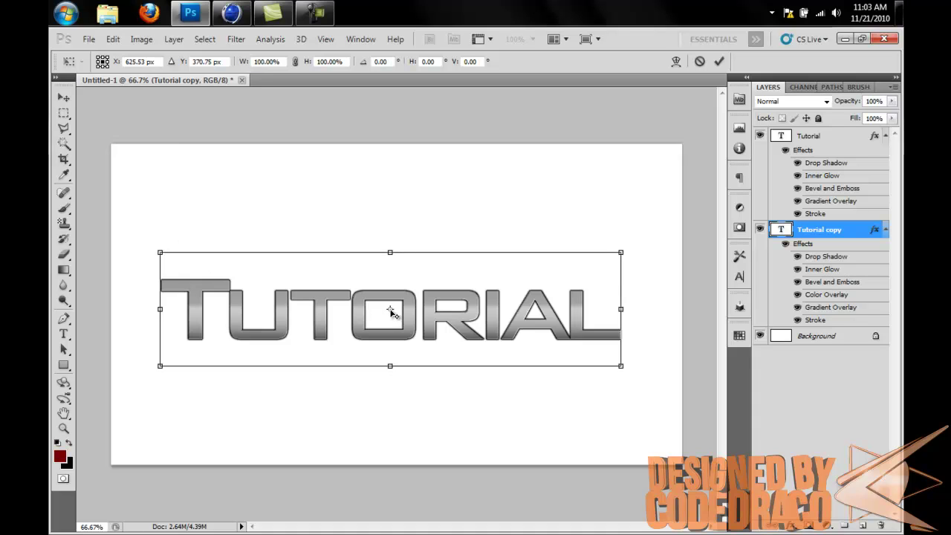
mouse_move(160, 253)
mouse_down()
mouse_move(186, 259)
mouse_move(163, 254)
mouse_up()
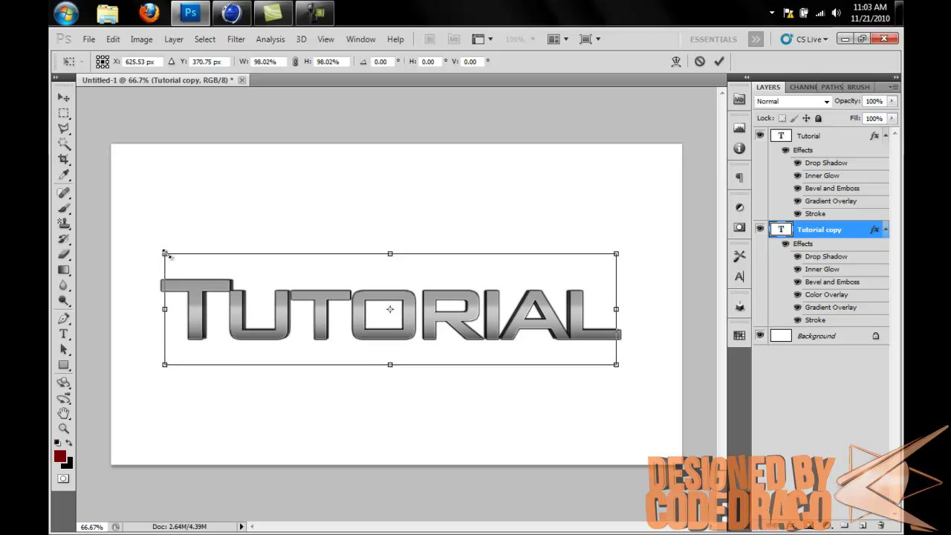
key(Return)
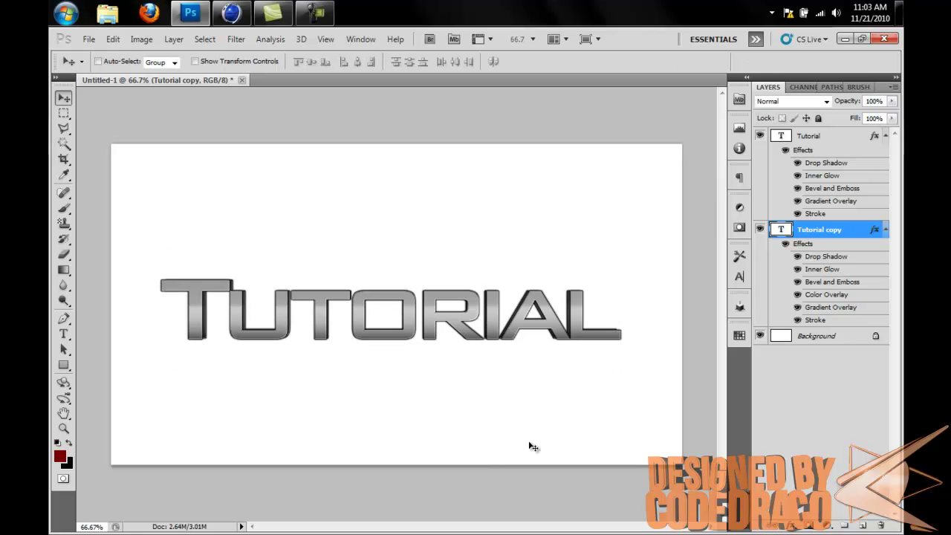
Duplicate into Tutorial copy 2, move it below Tutorial copy and scale it to about 98.67%.
key(ctrl+j)
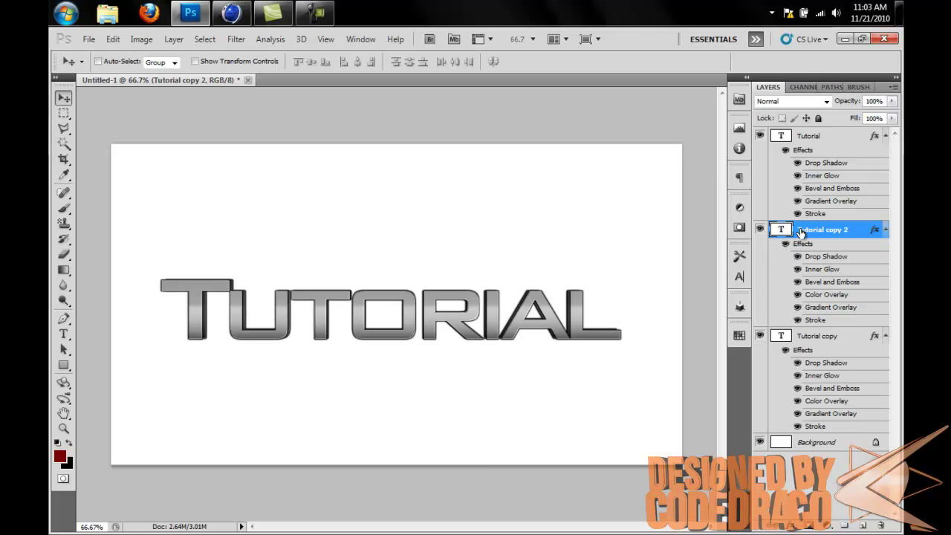
drag(827, 230, 826, 427)
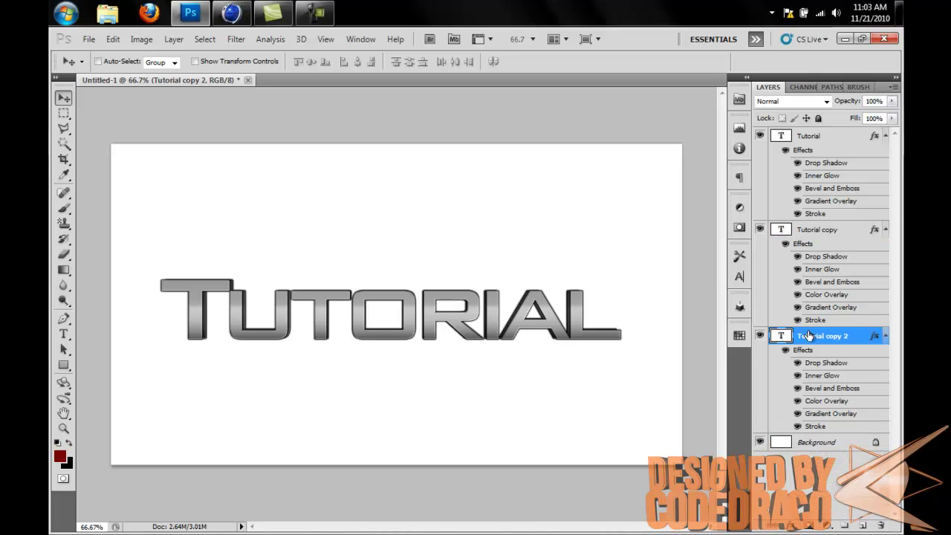
click(816, 230)
click(813, 338)
key(ctrl+t)
drag(159, 248, 162, 247)
key(Return)
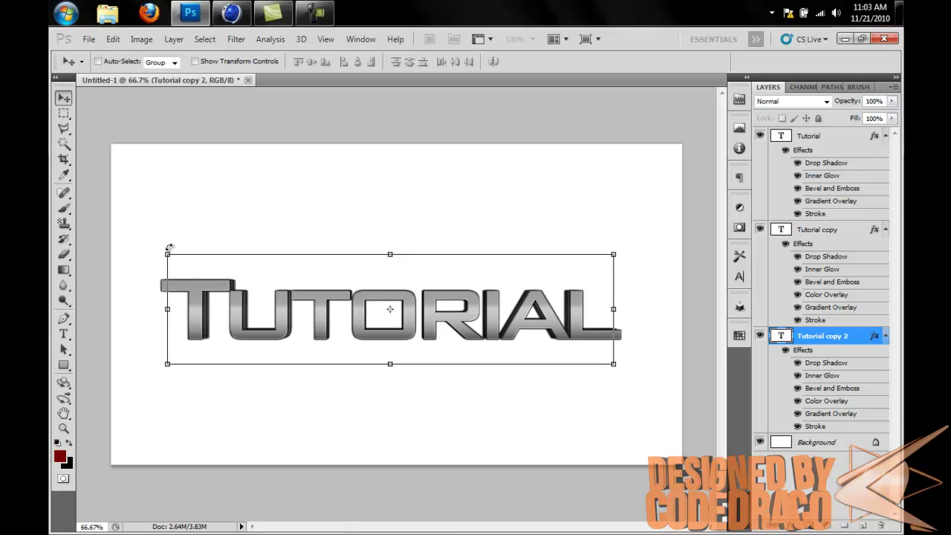
Duplicate into Tutorial copy 3, move it below copy 2 and scale it to about 98.66%.
key(ctrl+j)
drag(824, 335, 856, 501)
key(ctrl+t)
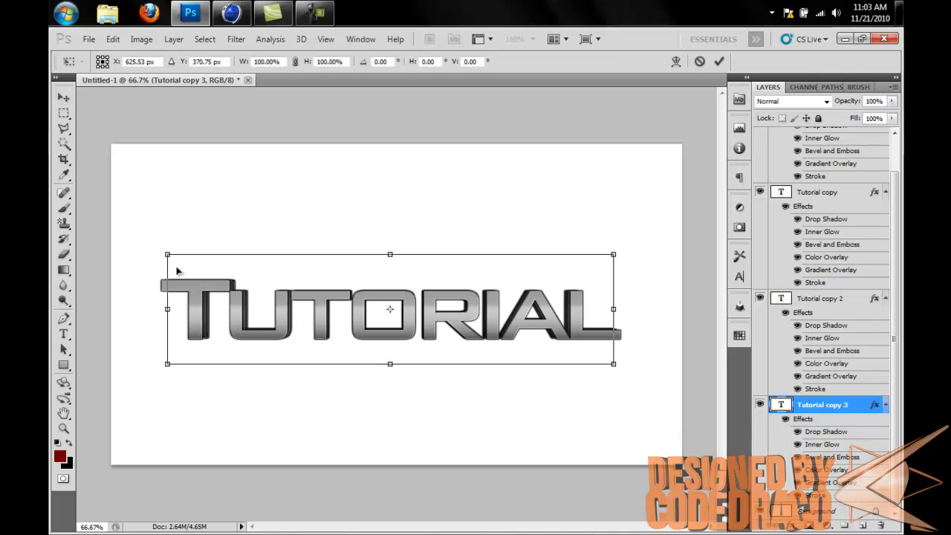
mouse_move(166, 254)
mouse_down()
mouse_move(159, 247)
mouse_move(171, 251)
mouse_up()
key(Return)
scroll(756, 232, up, 1)
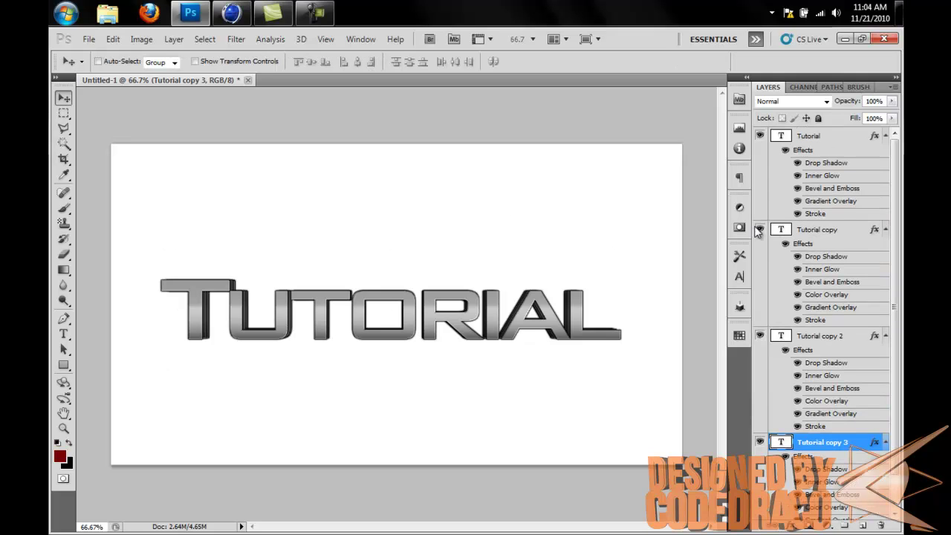
Rasterize the three Tutorial copy layers and merge them into one layer.
shift+click(834, 233)
right_click(833, 234)
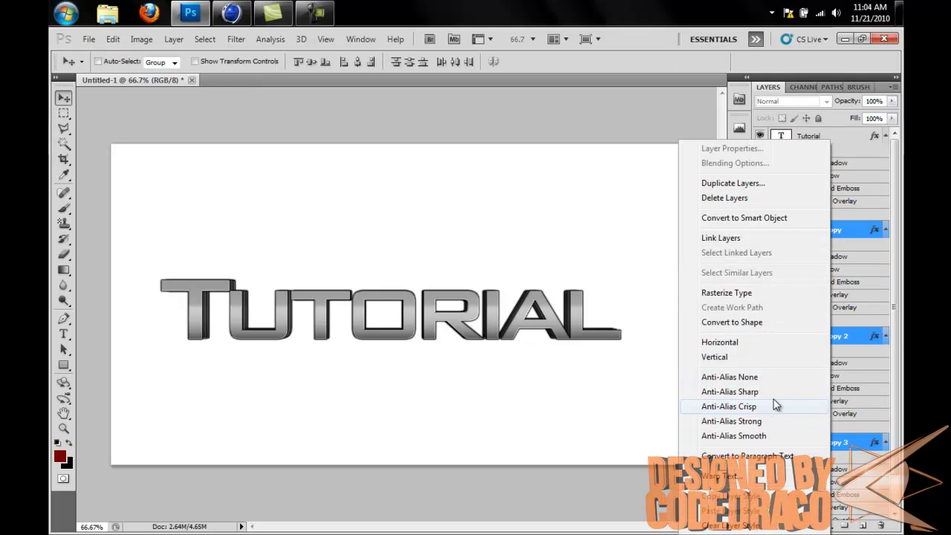
click(726, 293)
right_click(821, 256)
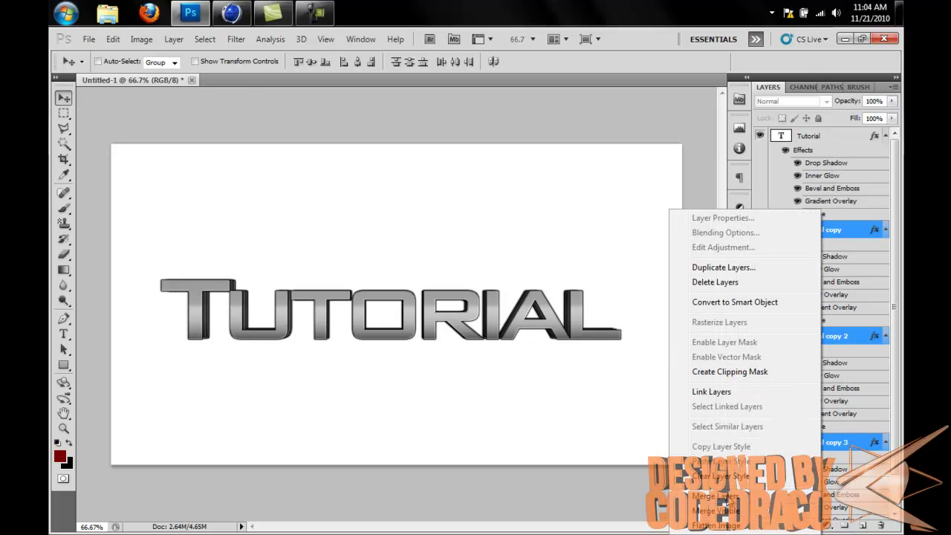
click(715, 496)
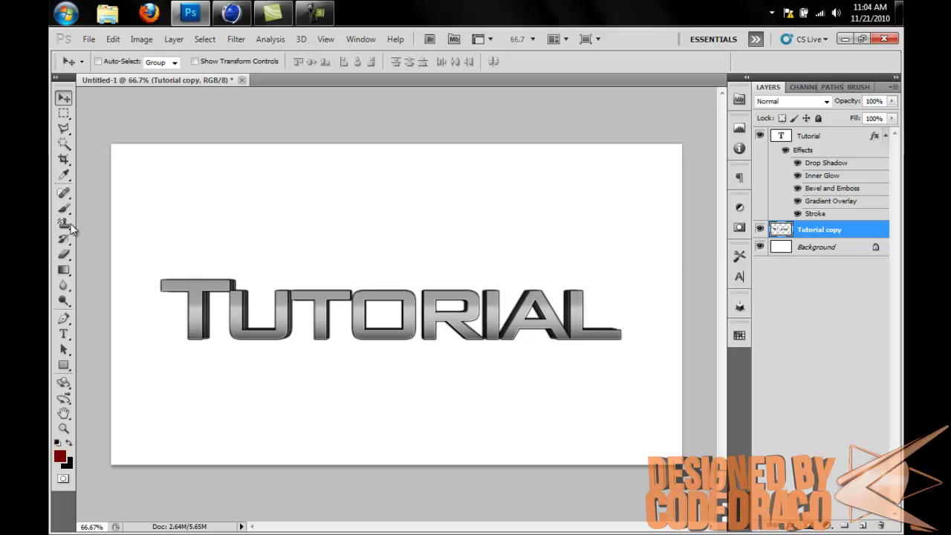
scroll(393, 310, down, 2)
Select the Tutorial layer with the merged copy and move the TUTORIAL text up.
ctrl+click(813, 139)
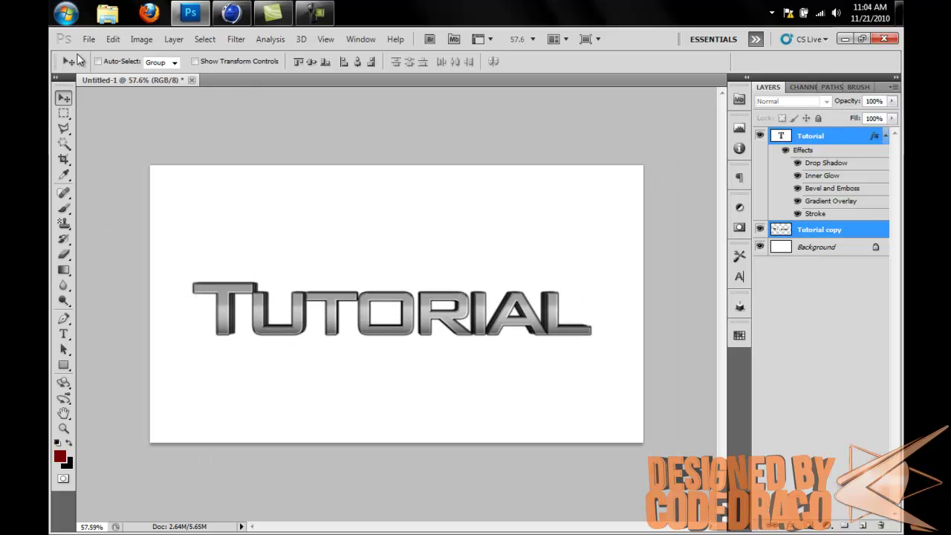
drag(353, 330, 349, 363)
scroll(347, 364, up, 3)
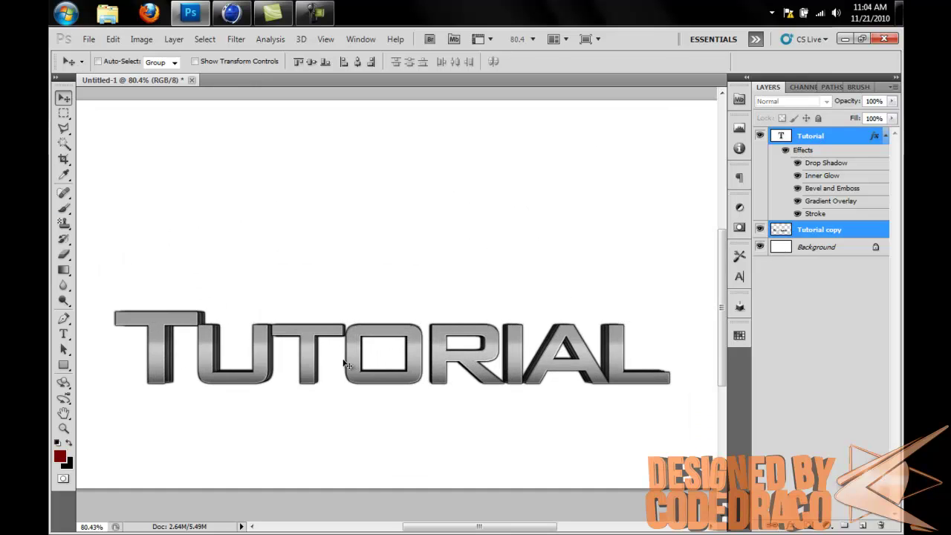
drag(334, 448, 399, 247)
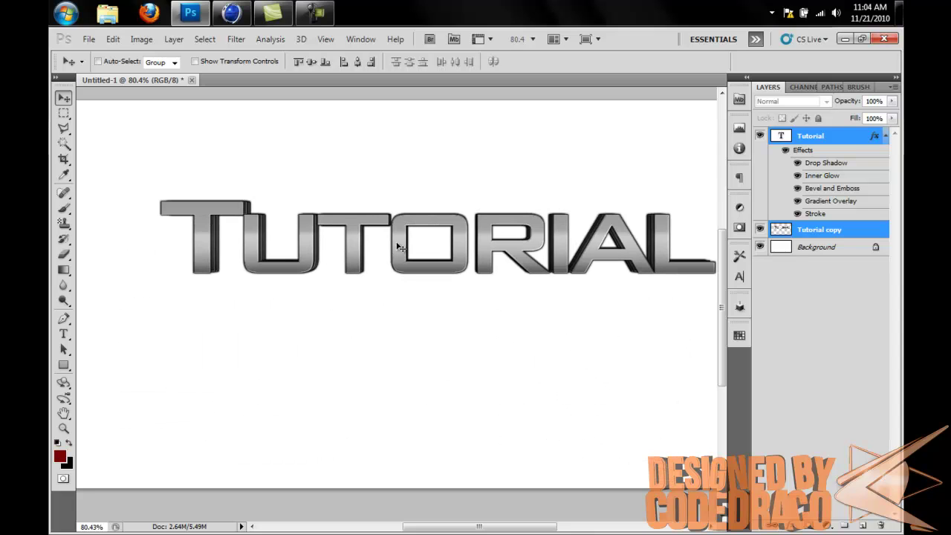
Review the Tutorial layer's Stroke and Drop Shadow settings, then delete both TUTORIAL layers.
click(862, 139)
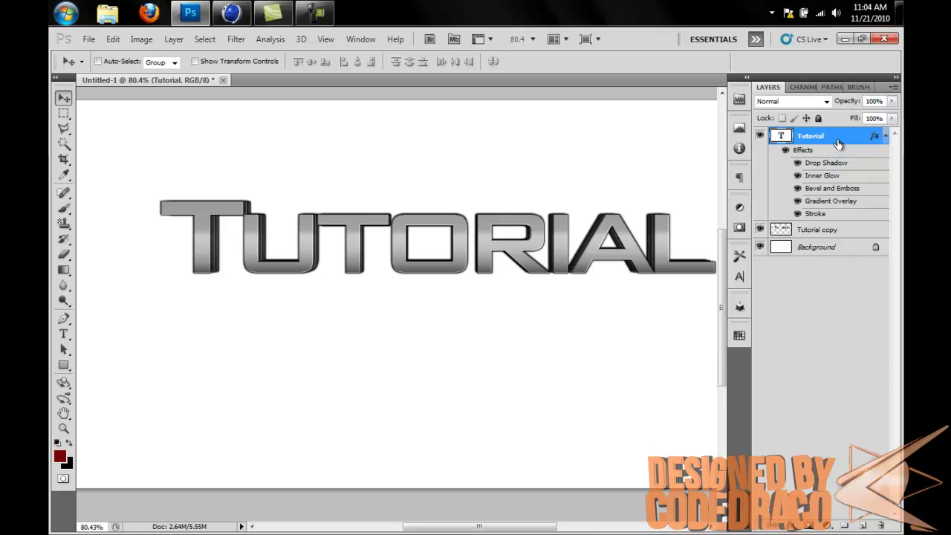
double_click(828, 150)
click(532, 285)
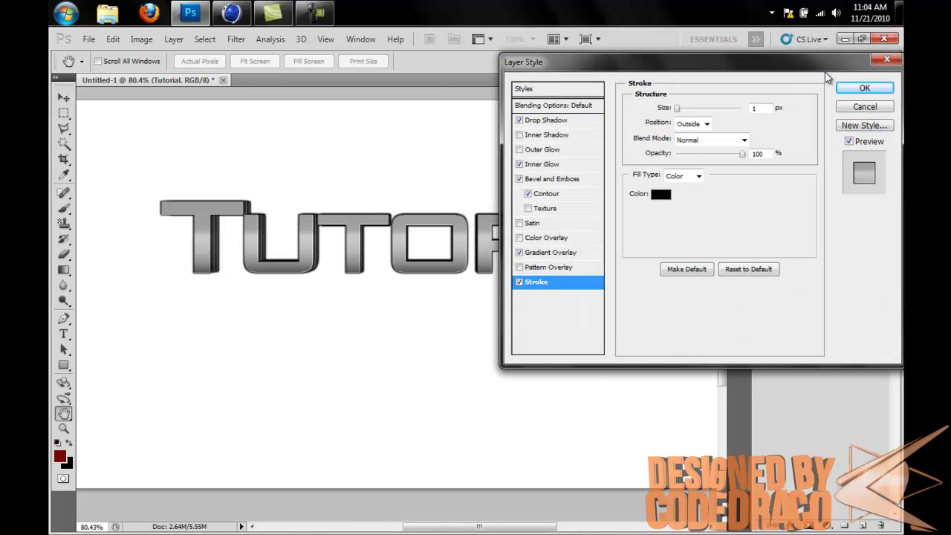
click(551, 120)
click(859, 89)
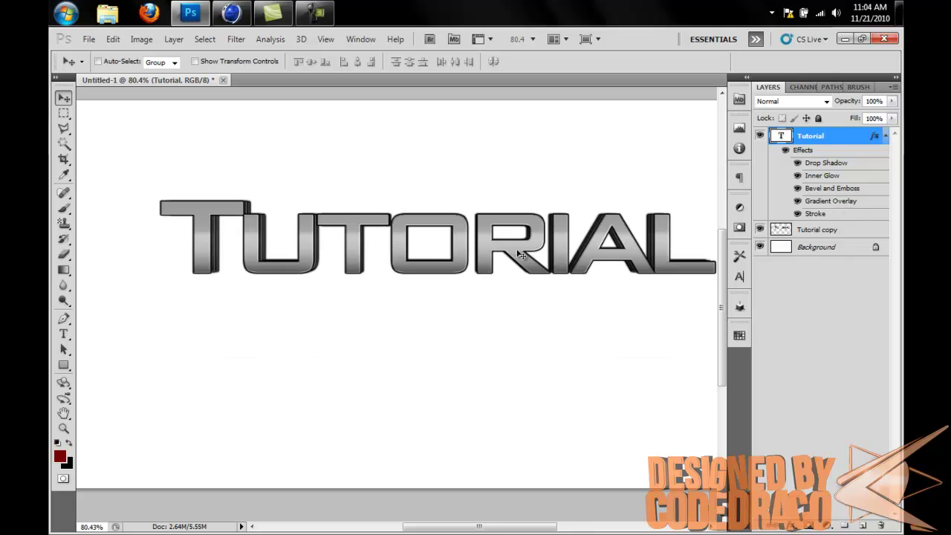
shift+click(846, 230)
key(Delete)
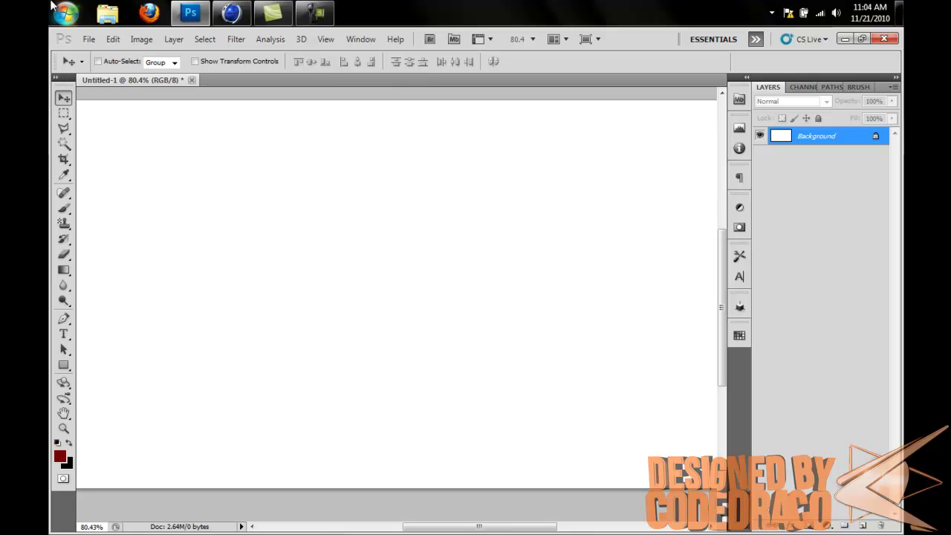
right_click(189, 13)
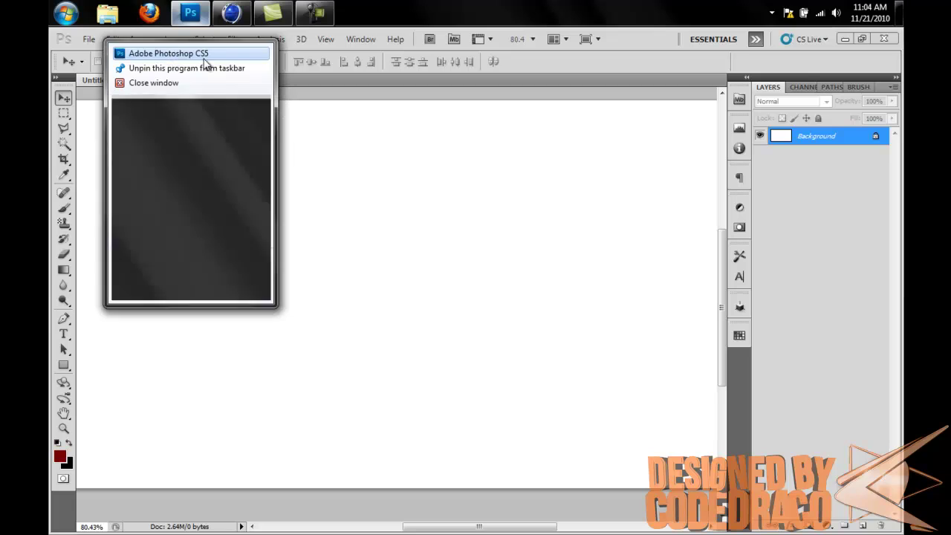
click(461, 259)
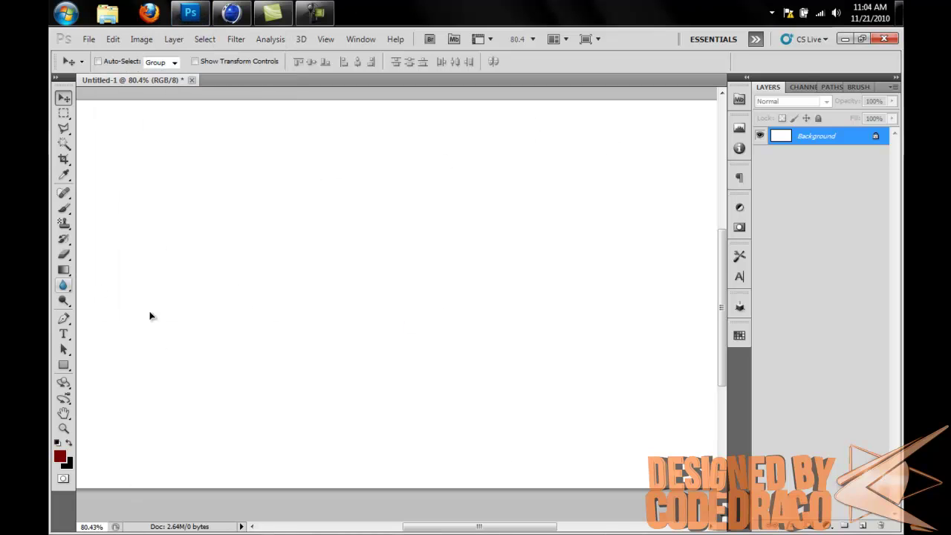
click(341, 401)
click(474, 232)
scroll(382, 300, down, 3)
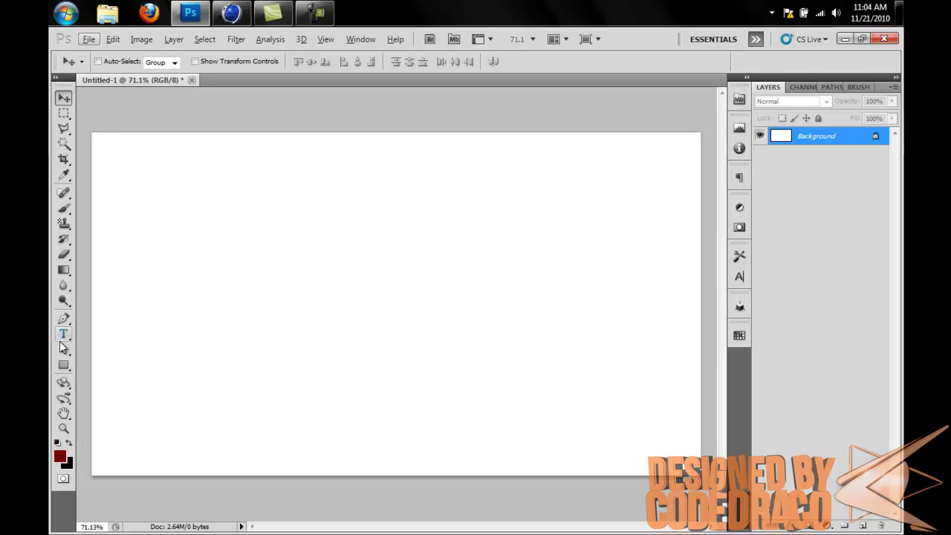
Set the font to REBOARD and type 'TUT' as a new text layer.
click(63, 335)
click(162, 61)
text(REBOARD)
click(208, 287)
text(TUTOR)
key(BackSpace)
key(BackSpace)
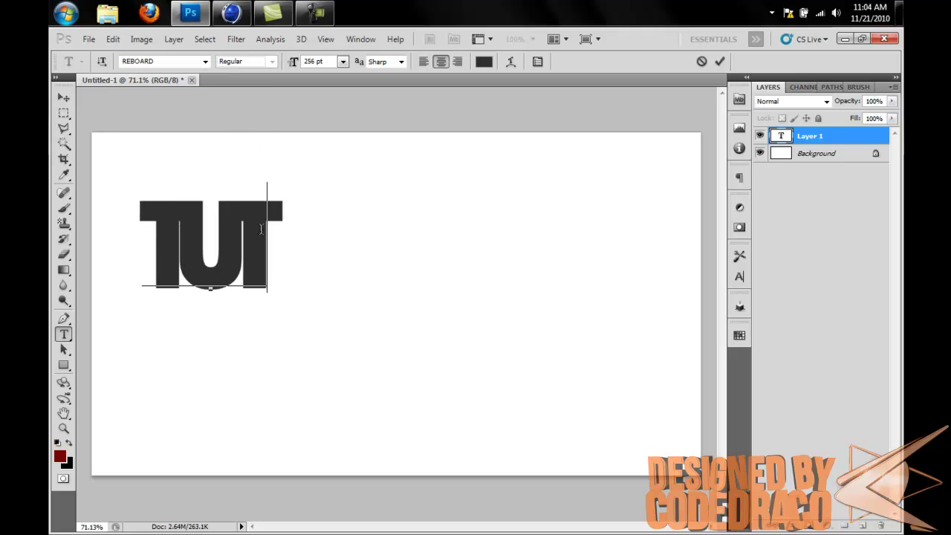
key(ctrl+a)
Colour the TUT text light grey, then change it to near-black.
click(483, 61)
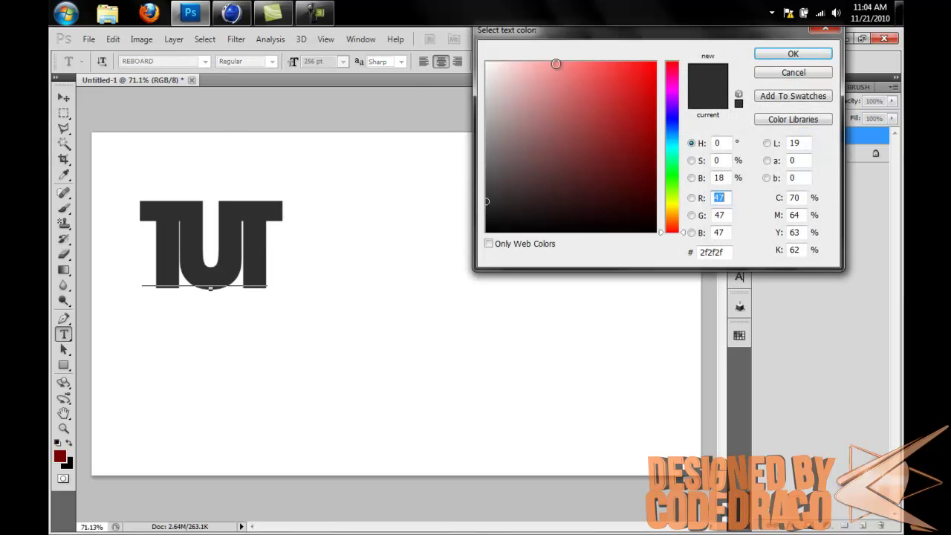
drag(540, 80, 486, 95)
click(799, 56)
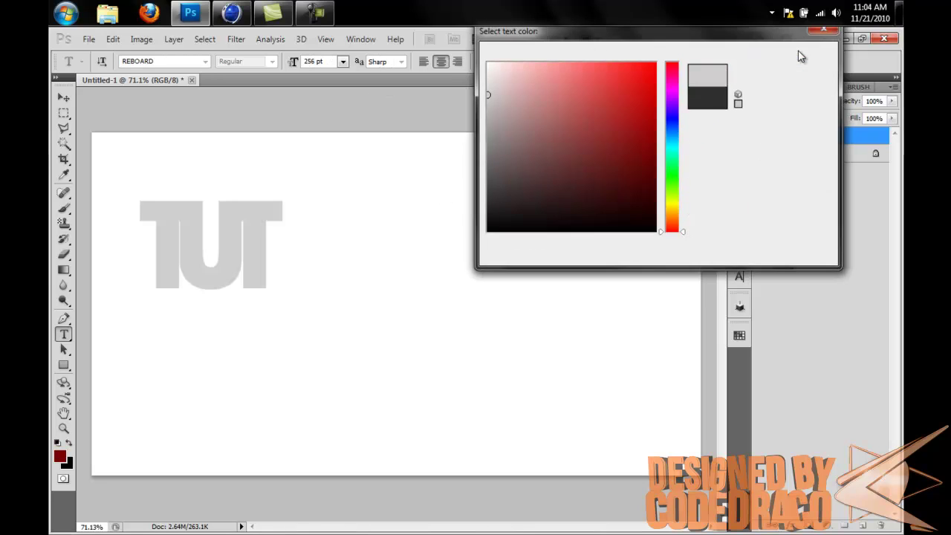
click(483, 61)
drag(545, 129, 416, 208)
click(789, 56)
Set TUT's tracking to 0, commit the text and move it toward the canvas centre.
click(741, 276)
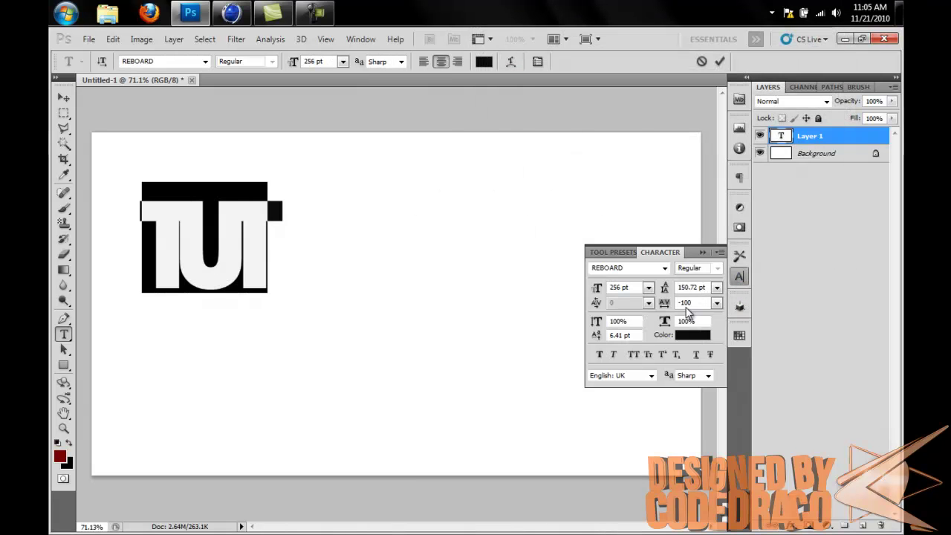
click(716, 302)
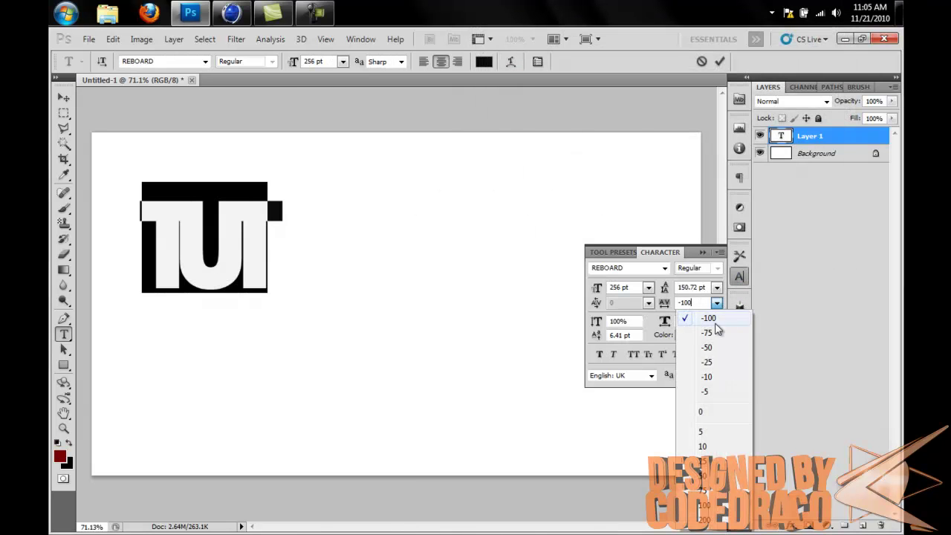
click(712, 412)
click(702, 252)
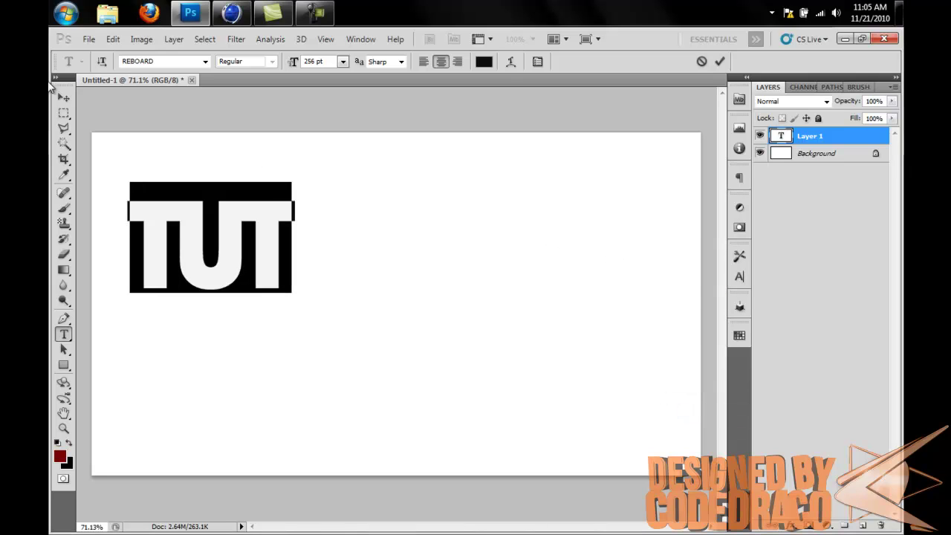
click(64, 97)
drag(175, 212, 314, 257)
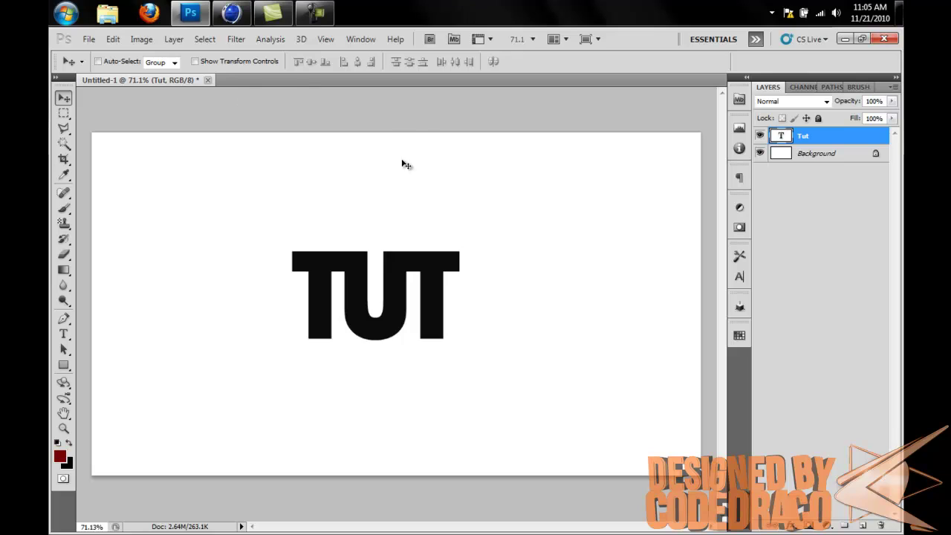
Move TUT near the canvas centre and restore the maximized program window.
drag(424, 394, 446, 413)
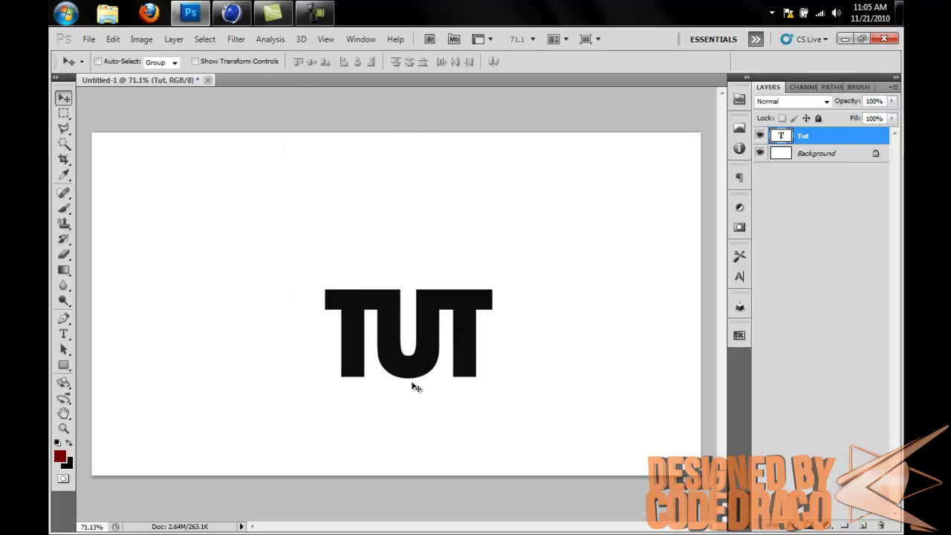
drag(325, 376, 329, 275)
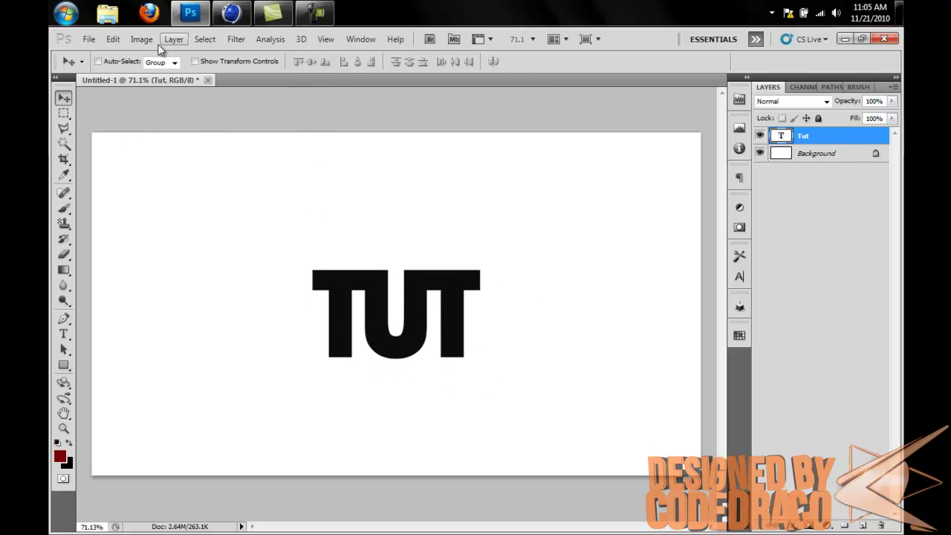
drag(208, 47, 490, 45)
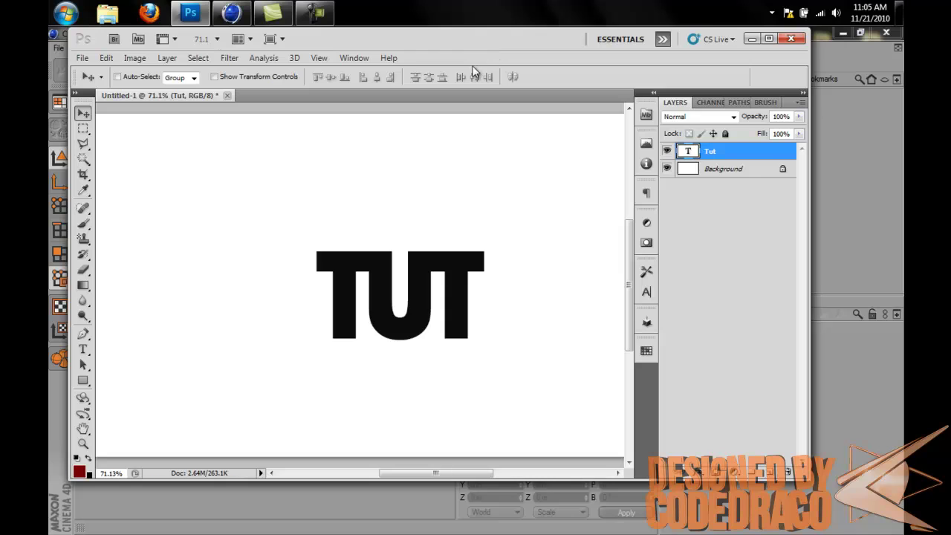
double_click(463, 30)
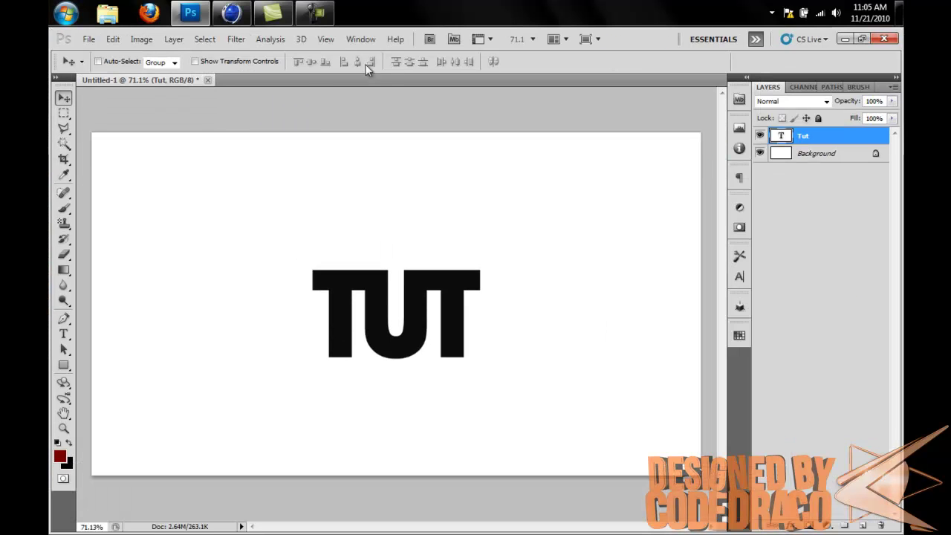
Raise TUT slightly and convert the Tut text layer into a Repoussé 3D object.
click(300, 38)
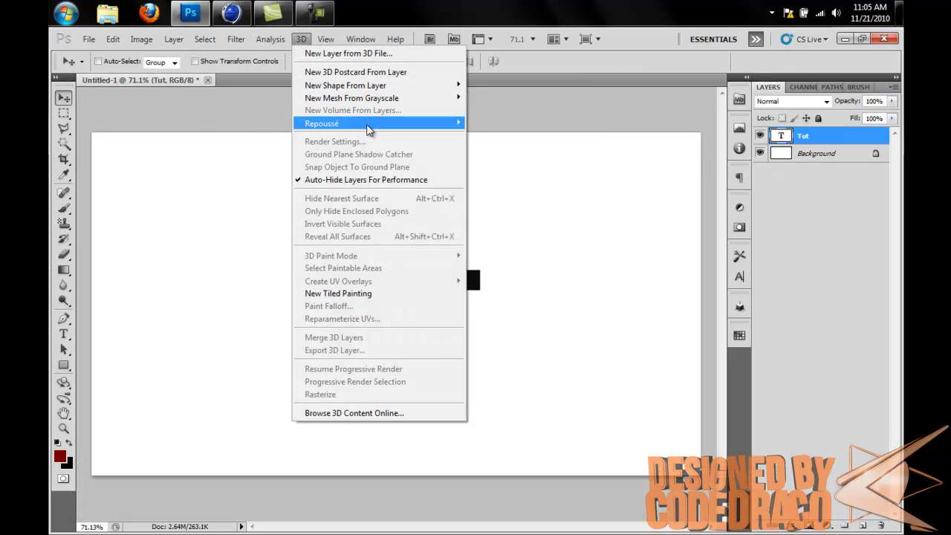
mouse_move(367, 126)
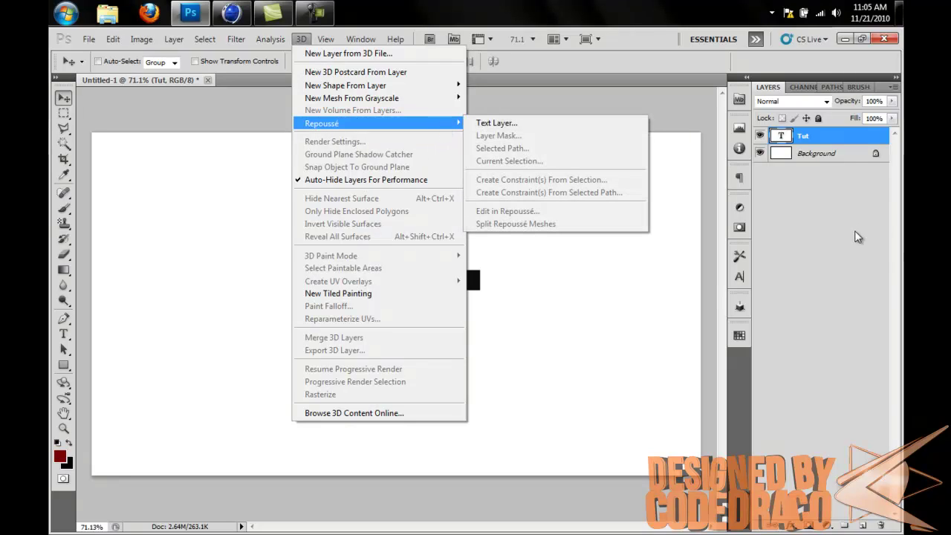
click(788, 137)
drag(378, 300, 401, 261)
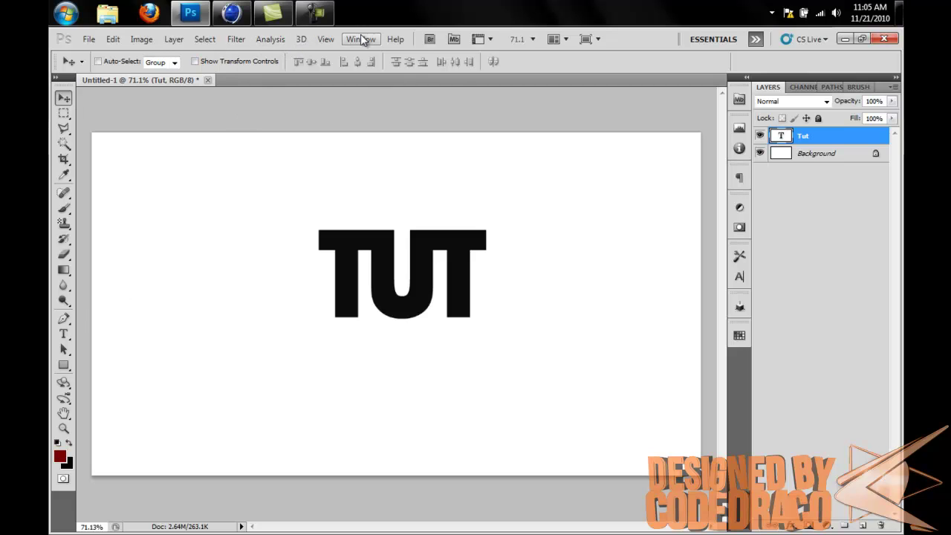
click(301, 38)
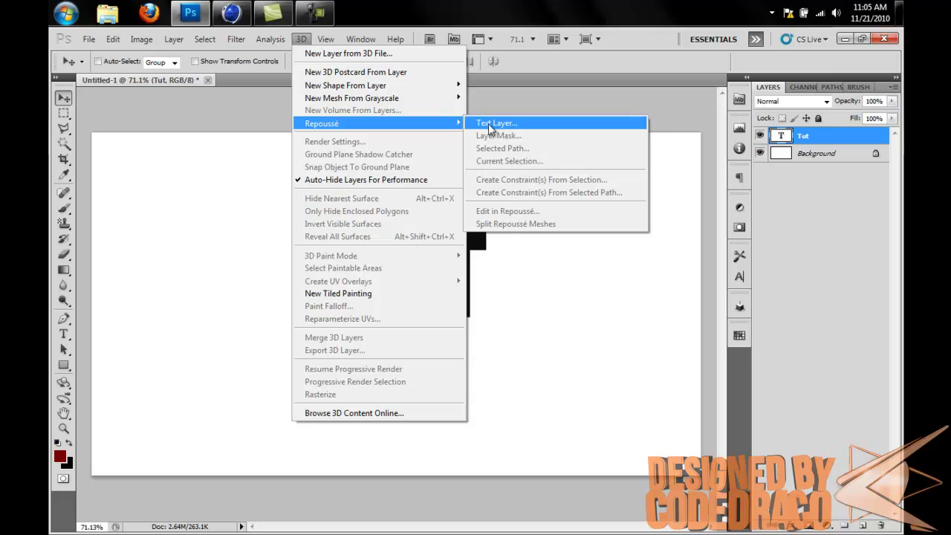
click(494, 122)
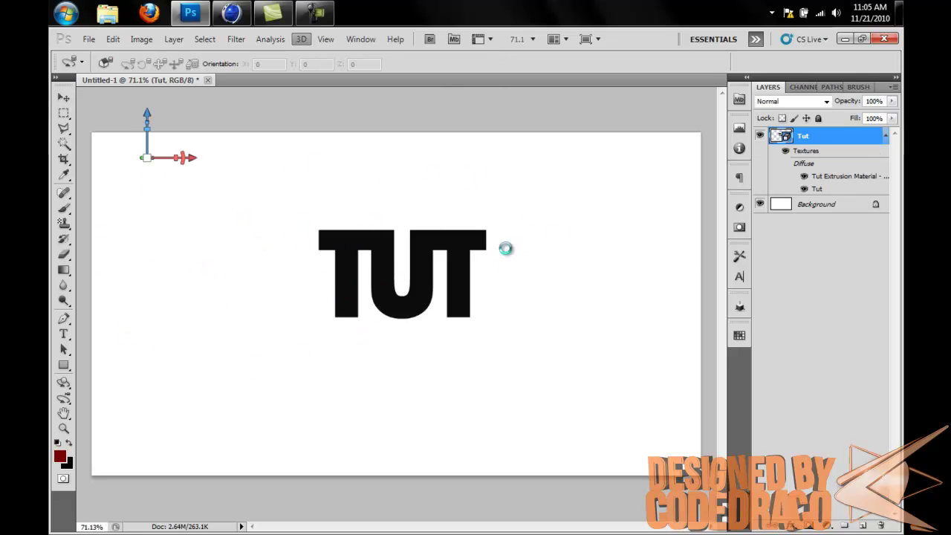
Move the Repoussé dialog aside, tilt the text, and set extrusion depth to 0.69.
drag(419, 40, 639, 40)
drag(423, 256, 435, 229)
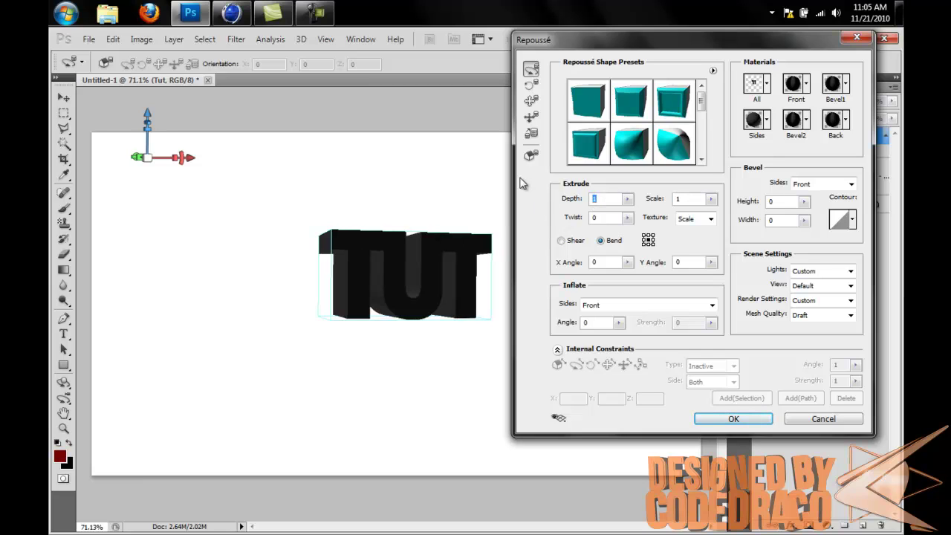
key(BackSpace)
text(0.)
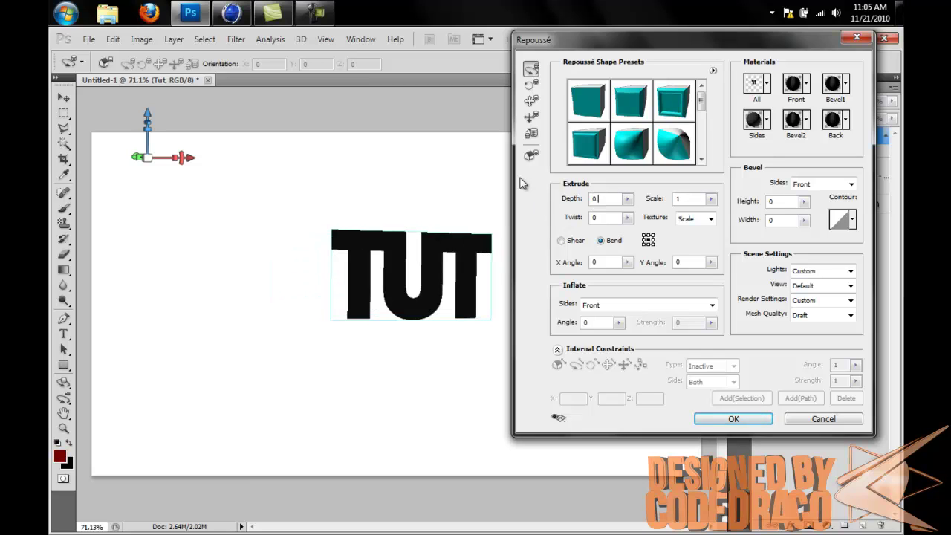
text(7)
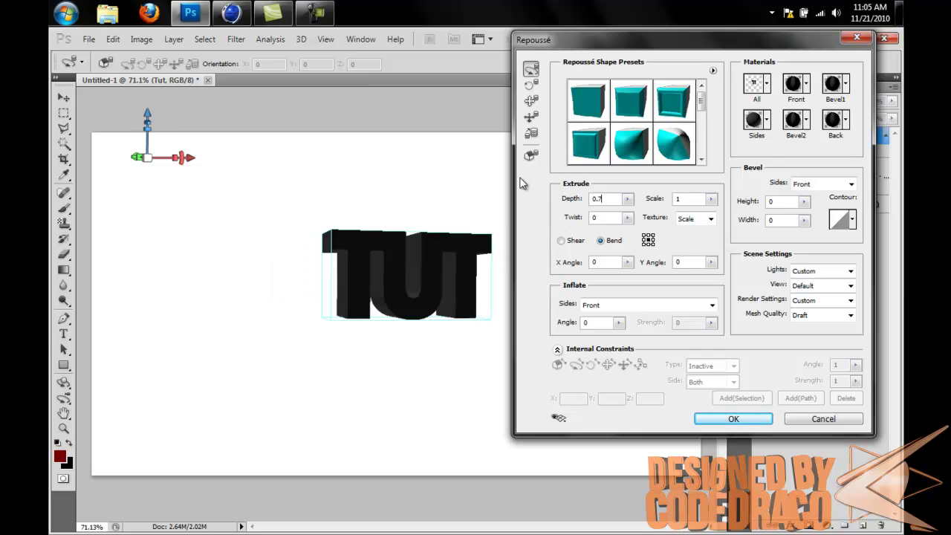
Set the Bevel1 material to No Texture.
click(768, 121)
click(776, 115)
click(846, 87)
scroll(815, 156, down, 1)
scroll(815, 156, down, 5)
click(781, 151)
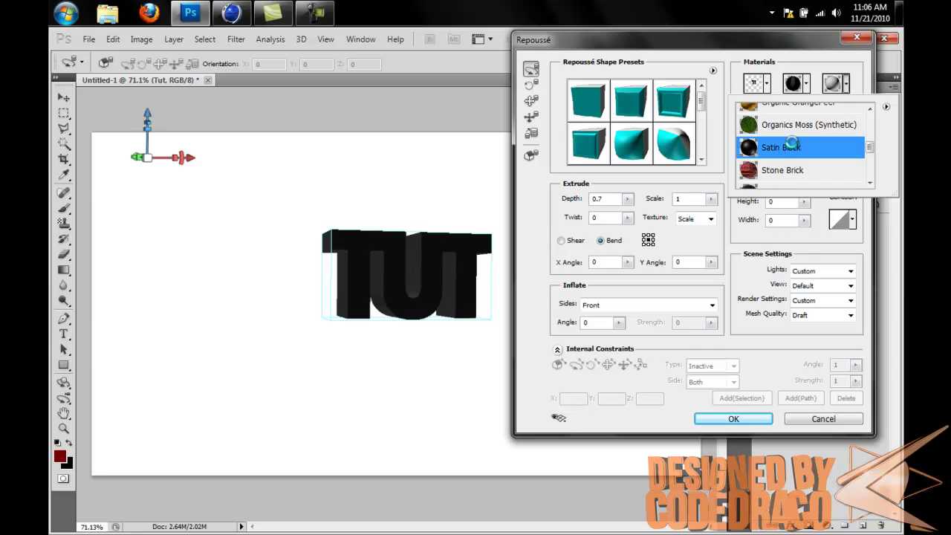
click(792, 147)
scroll(792, 147, up, 5)
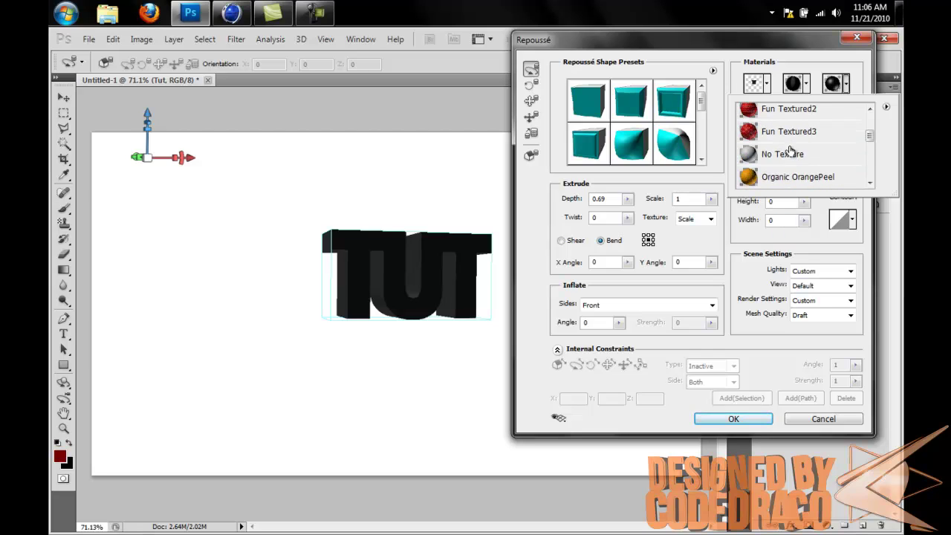
click(789, 154)
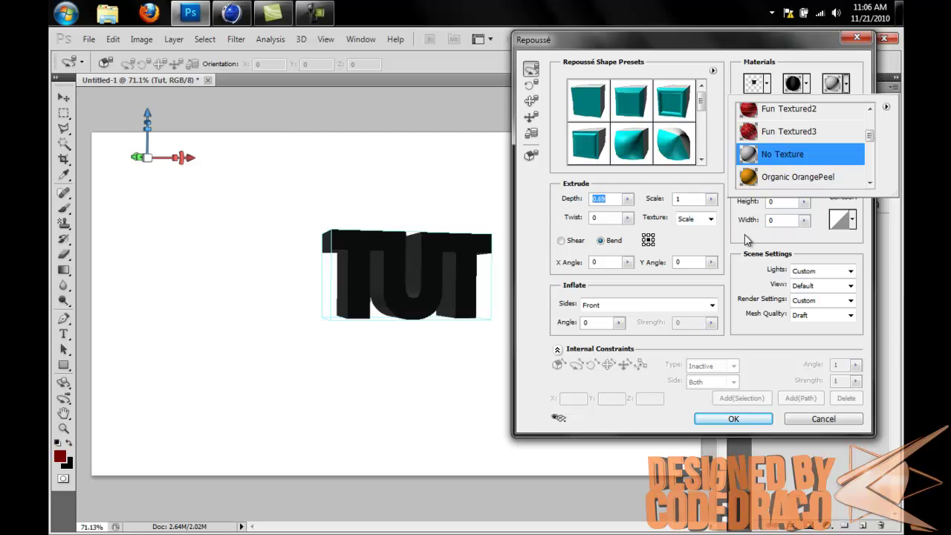
click(762, 244)
Set bevel height and width to 3, rotate the preview, and apply Repoussé.
click(748, 201)
text(2)
click(780, 219)
text(2)
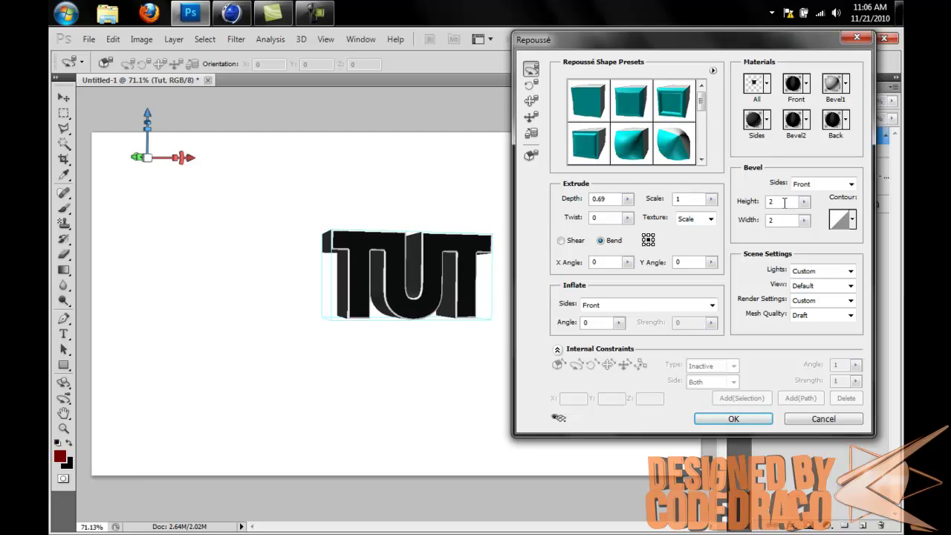
click(783, 220)
text(3)
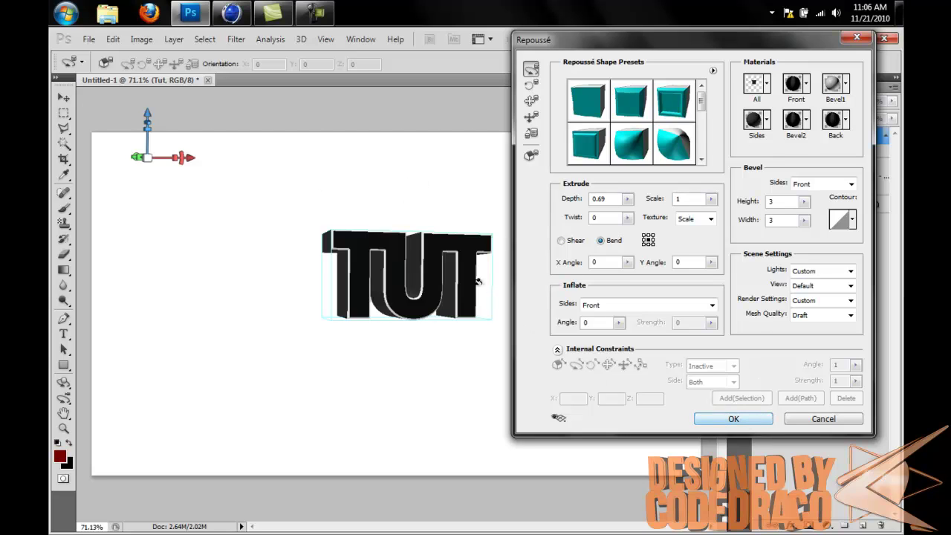
drag(465, 271, 356, 261)
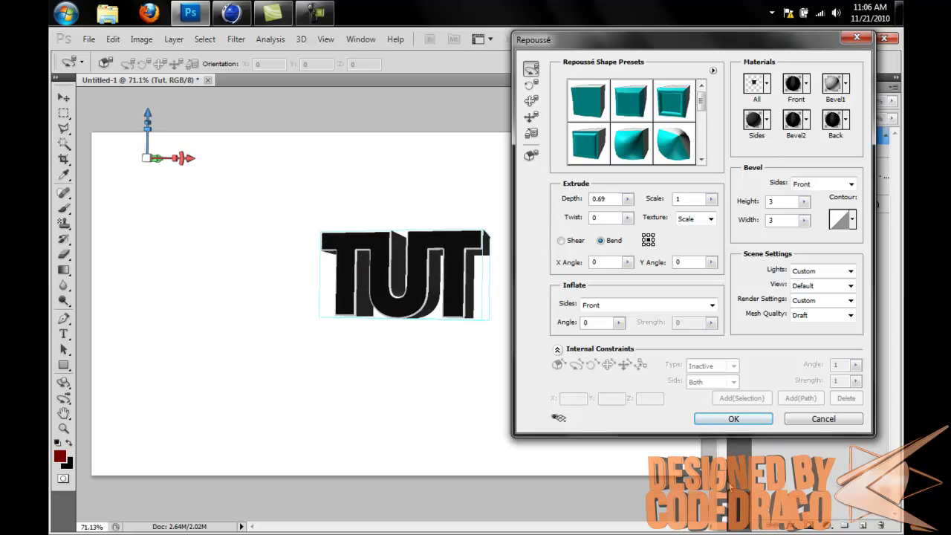
key(Return)
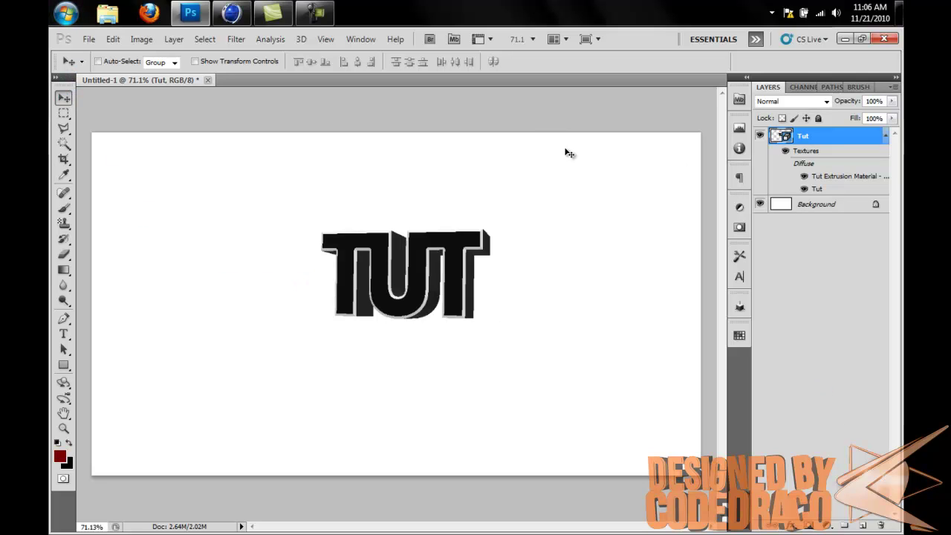
Turn the 3D TUT text to a new viewing angle.
click(309, 9)
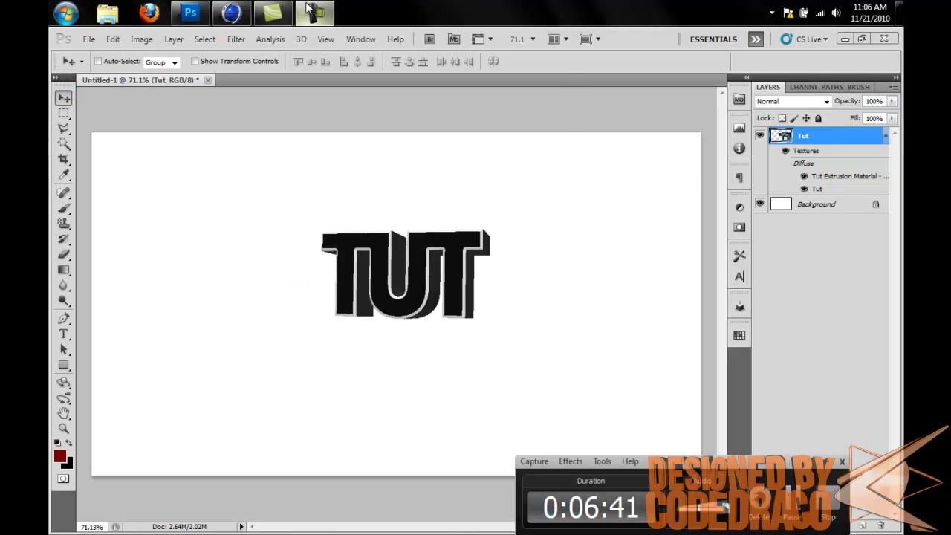
click(310, 9)
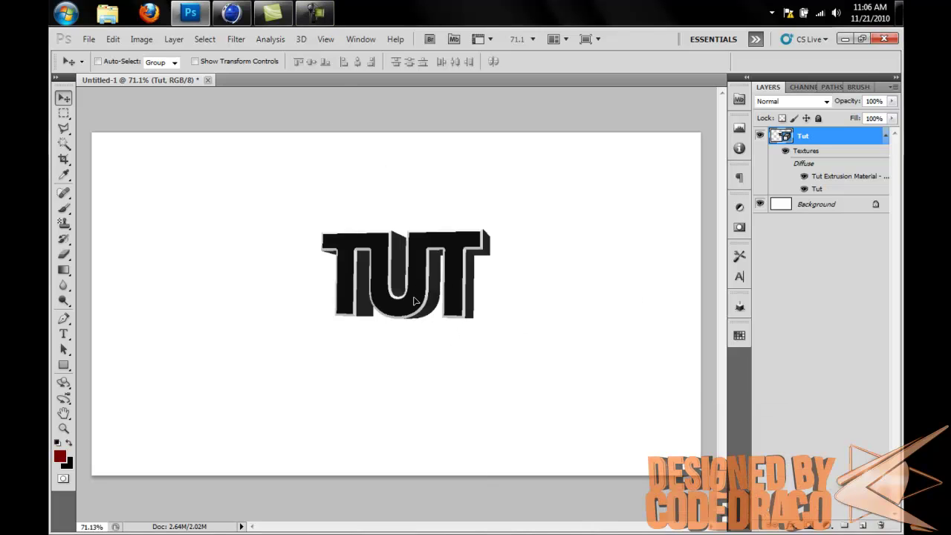
drag(415, 301, 440, 299)
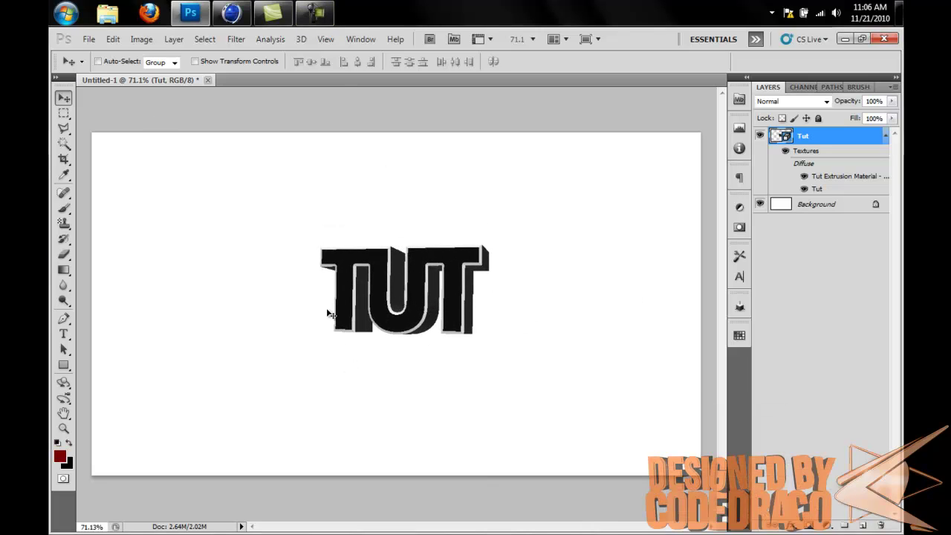
scroll(376, 292, up, 1)
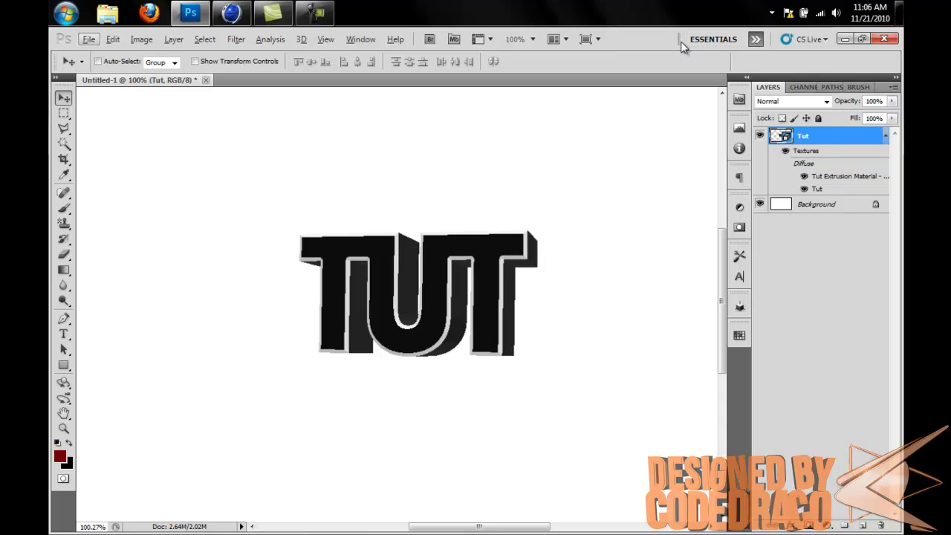
Switch to the 3D workspace and select the Tut 3D layer to show its scene.
click(753, 41)
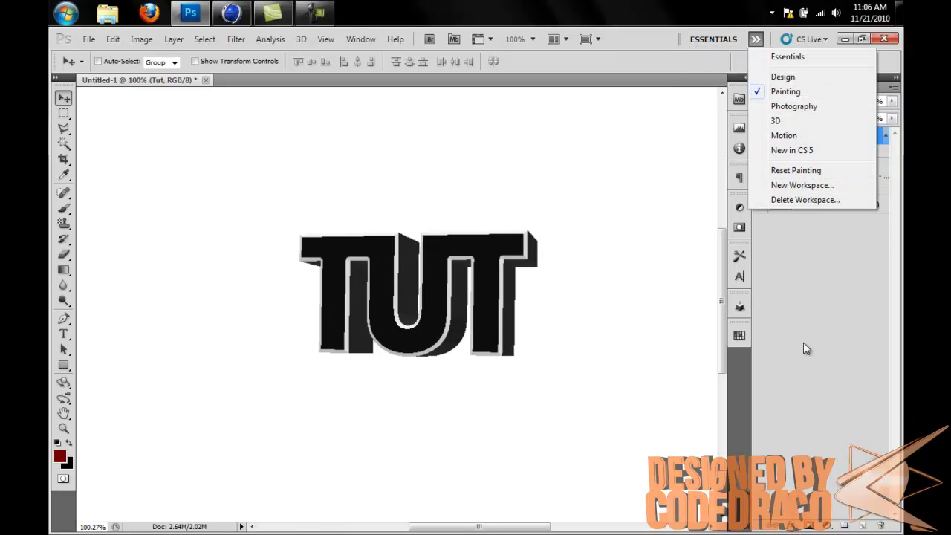
click(799, 269)
click(755, 39)
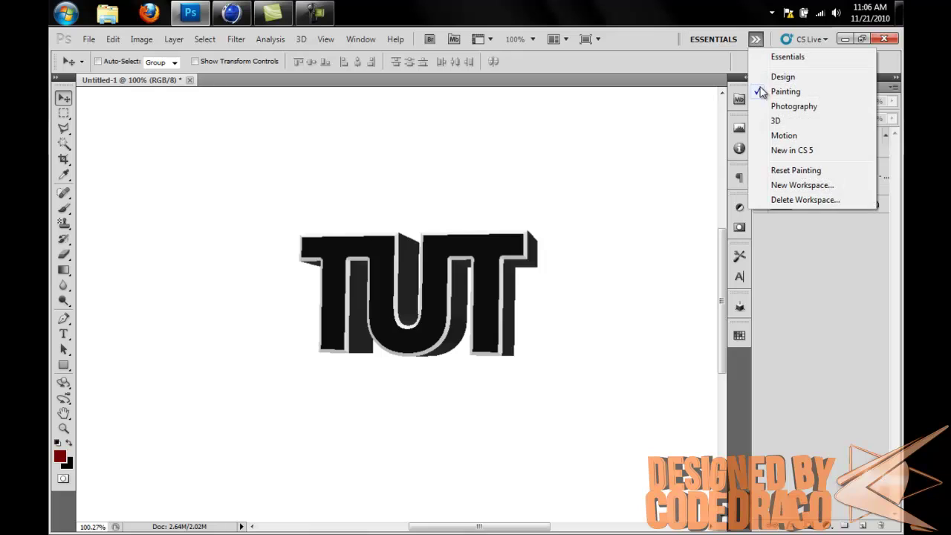
click(784, 121)
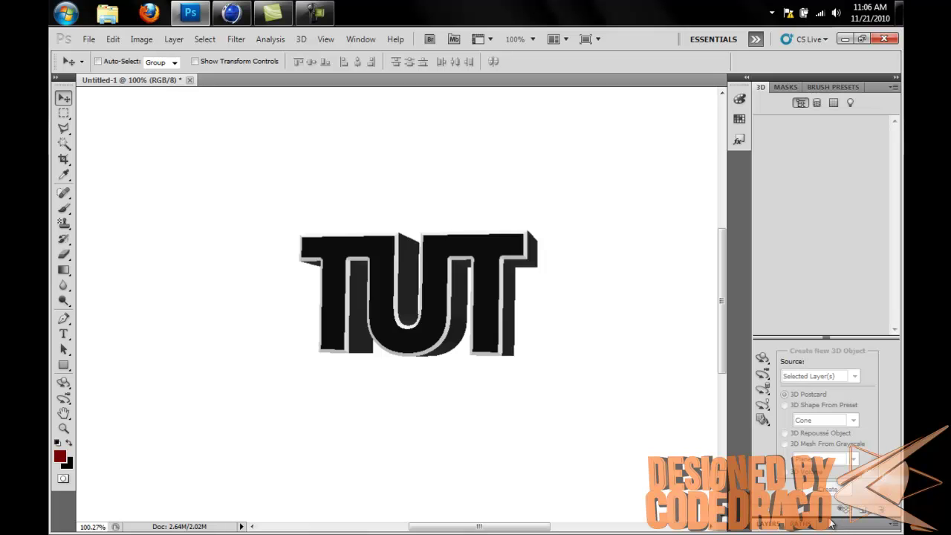
click(773, 526)
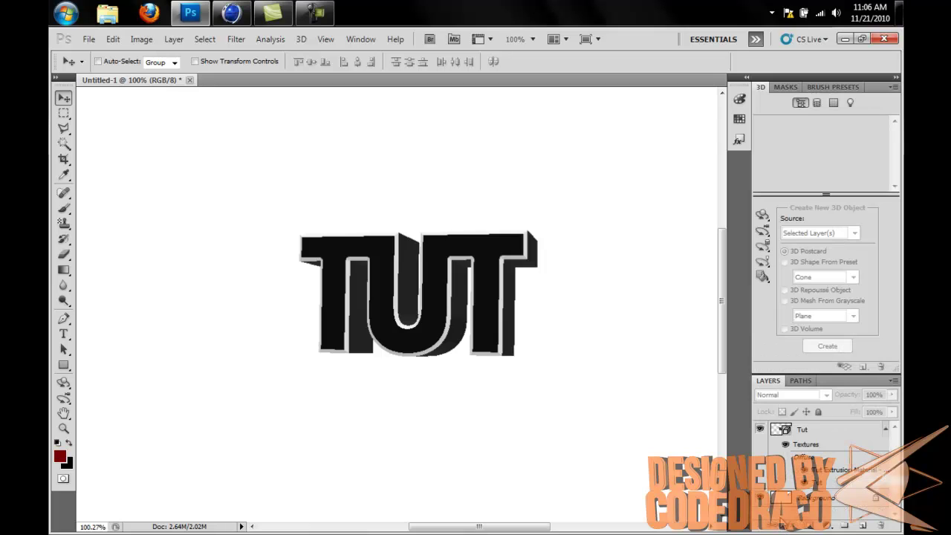
click(792, 433)
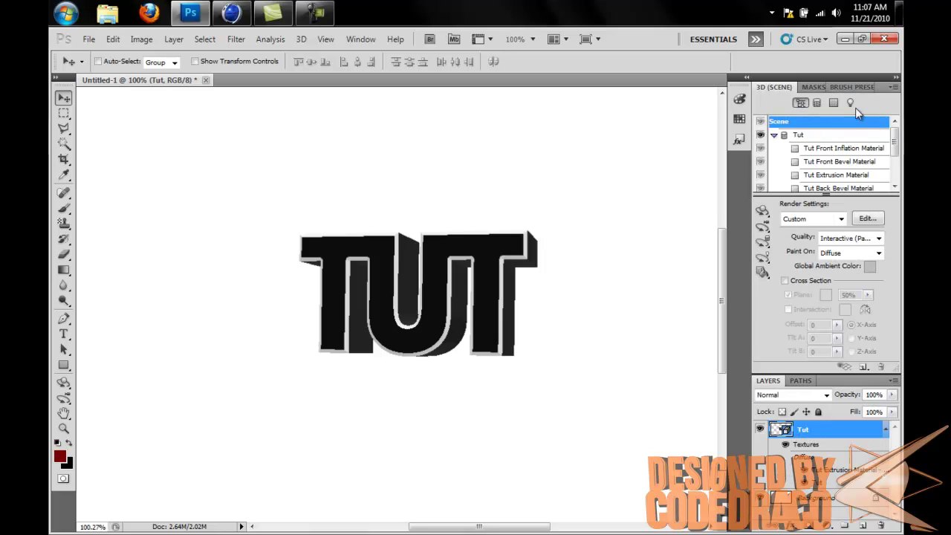
Select Tut Front Bevel Material in the 3D Materials panel.
click(854, 87)
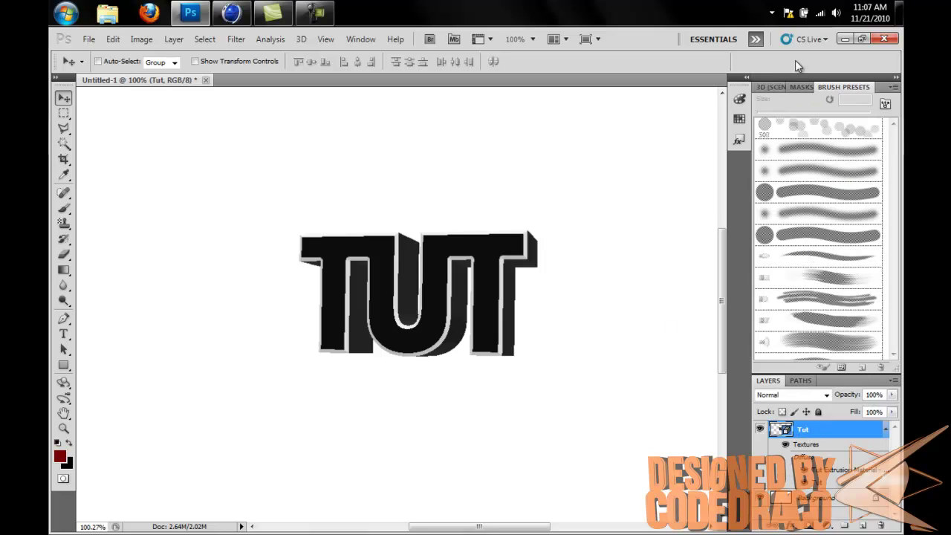
click(772, 87)
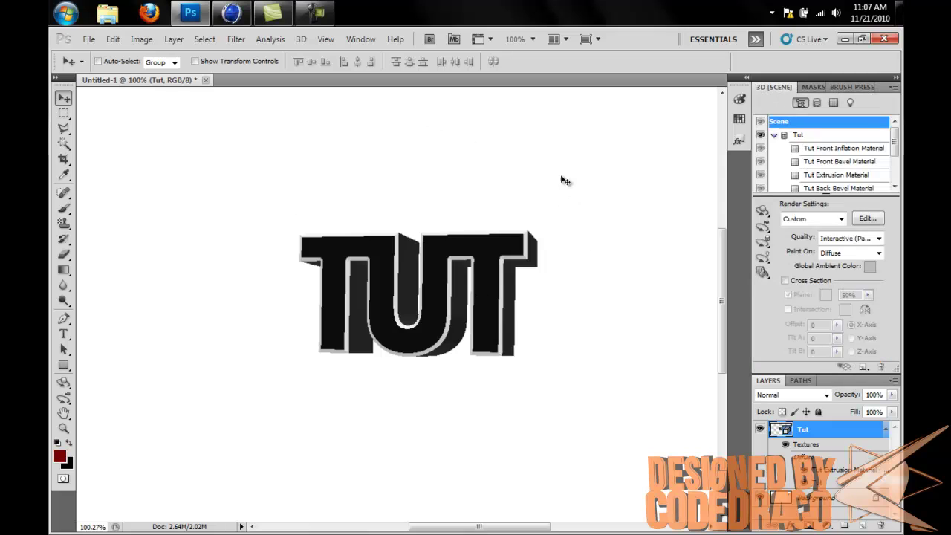
click(835, 162)
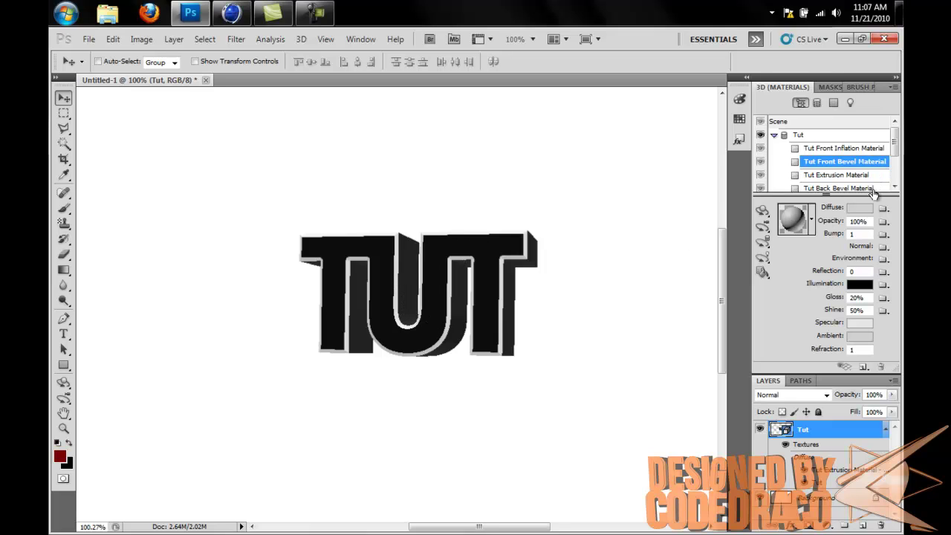
Make the front bevel diffuse colour blue 08a4f5 with Gloss 100% and Shine 71%.
click(862, 209)
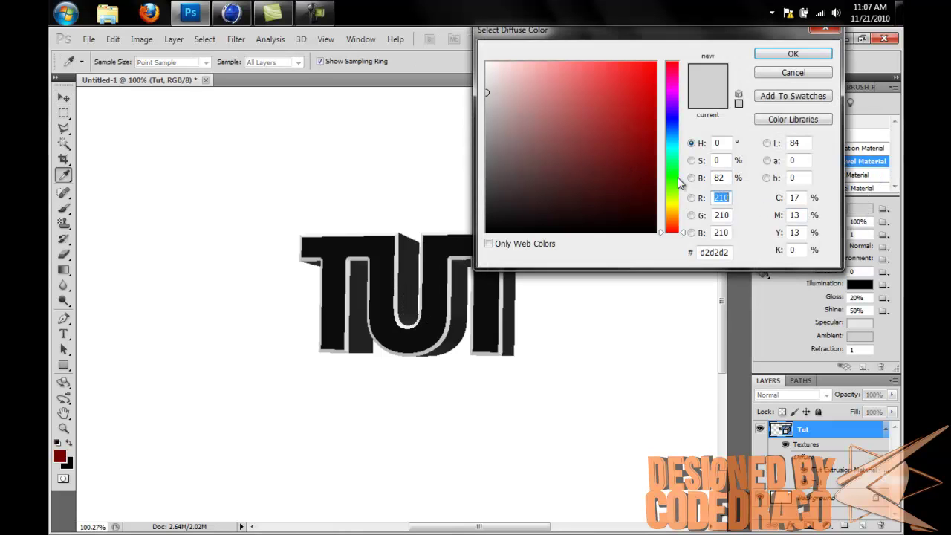
mouse_move(670, 225)
mouse_down()
mouse_move(671, 213)
mouse_move(674, 228)
mouse_up()
drag(674, 138, 671, 133)
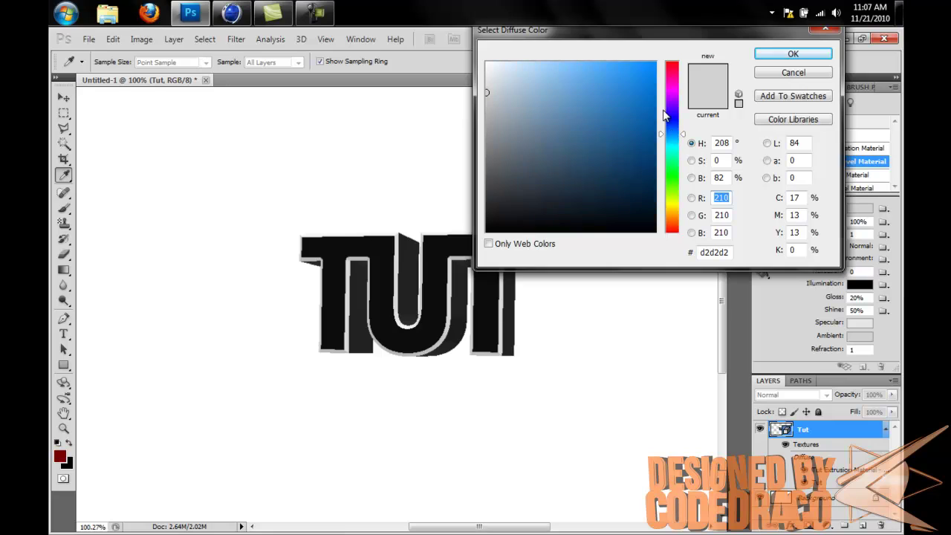
drag(650, 84, 660, 67)
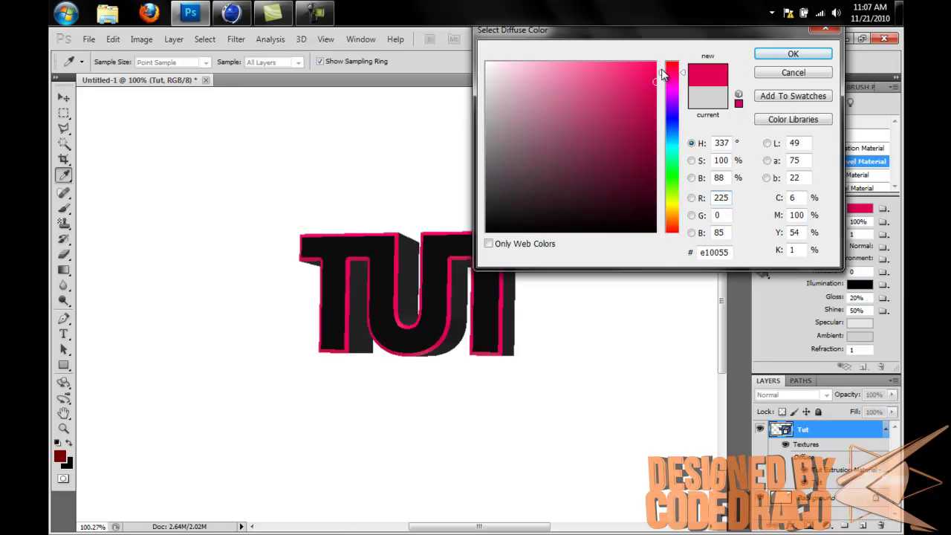
drag(675, 128, 672, 140)
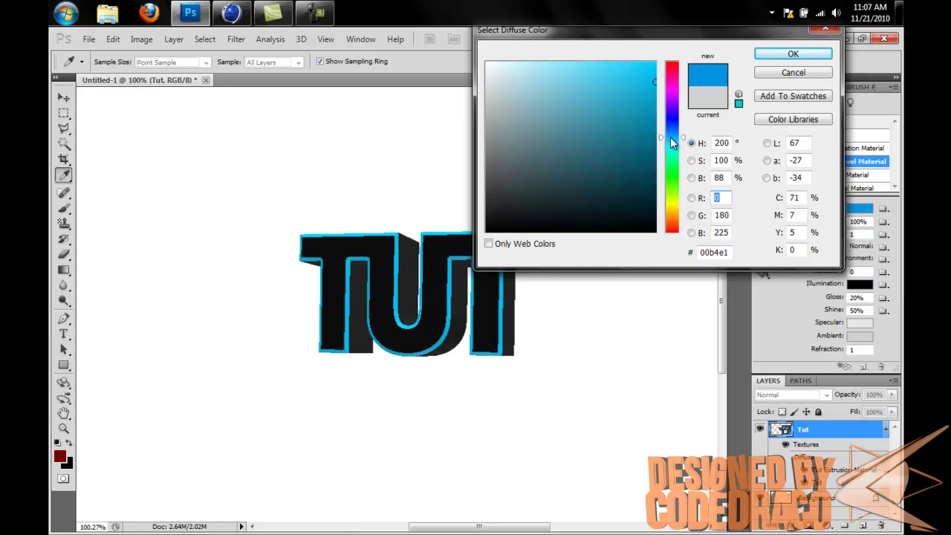
click(651, 69)
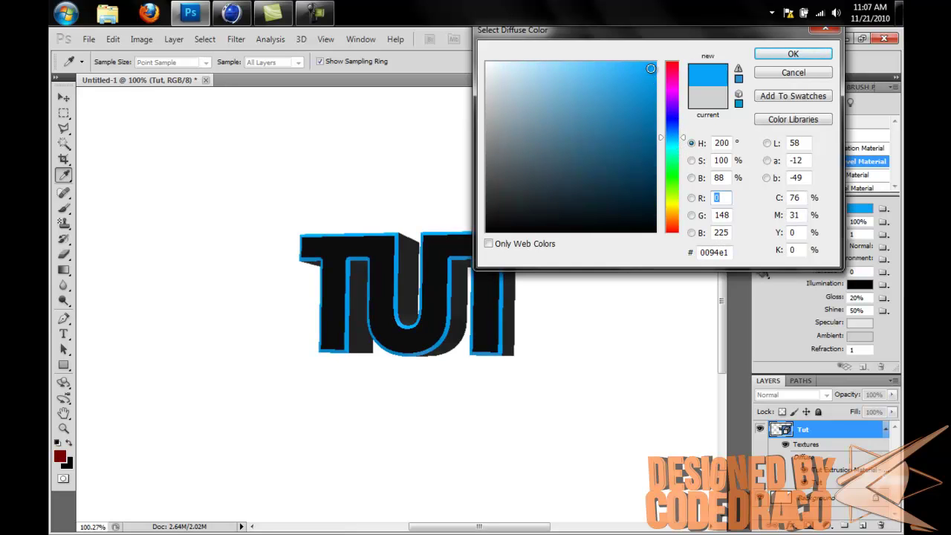
click(772, 55)
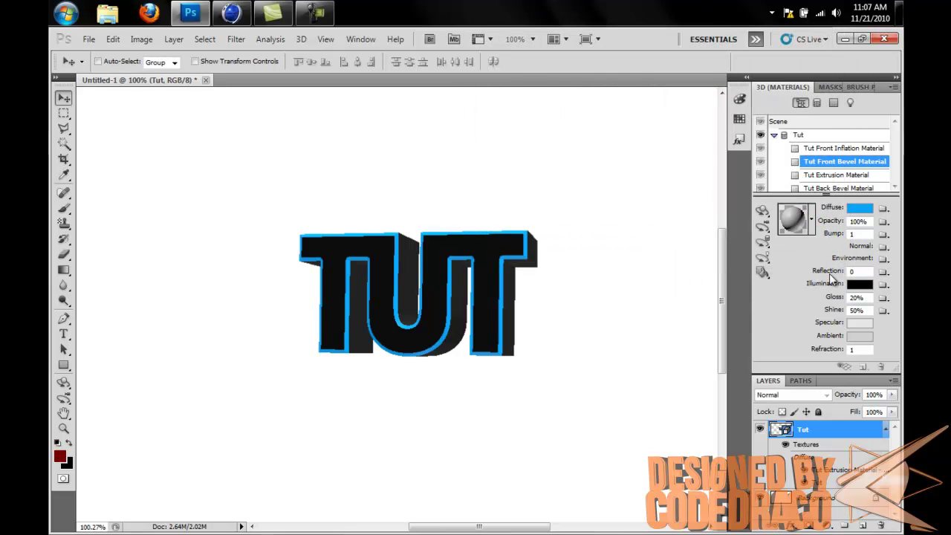
mouse_move(853, 304)
mouse_down()
mouse_move(891, 314)
mouse_move(846, 322)
mouse_up()
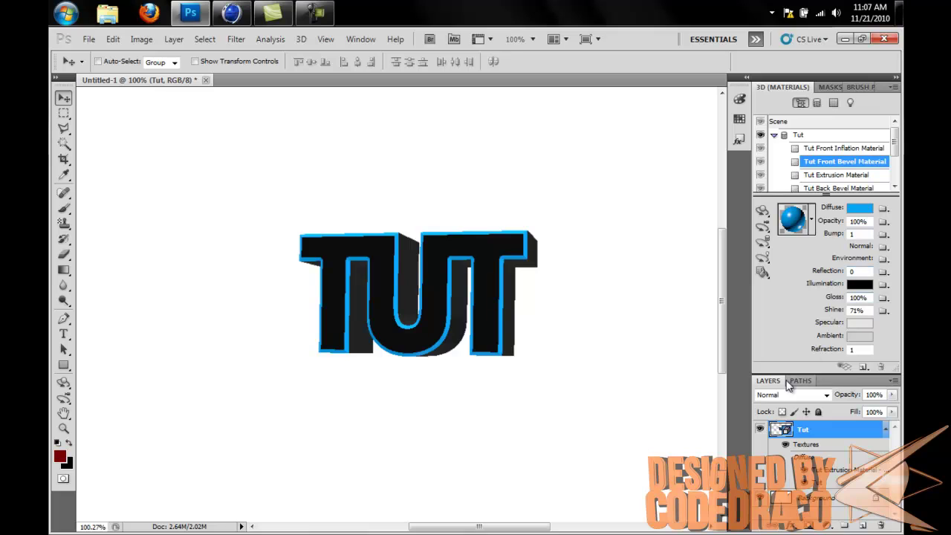
Give Tut Extrusion Material diffuse blue 03a1ea with Gloss 100% and Shine 87%.
click(832, 176)
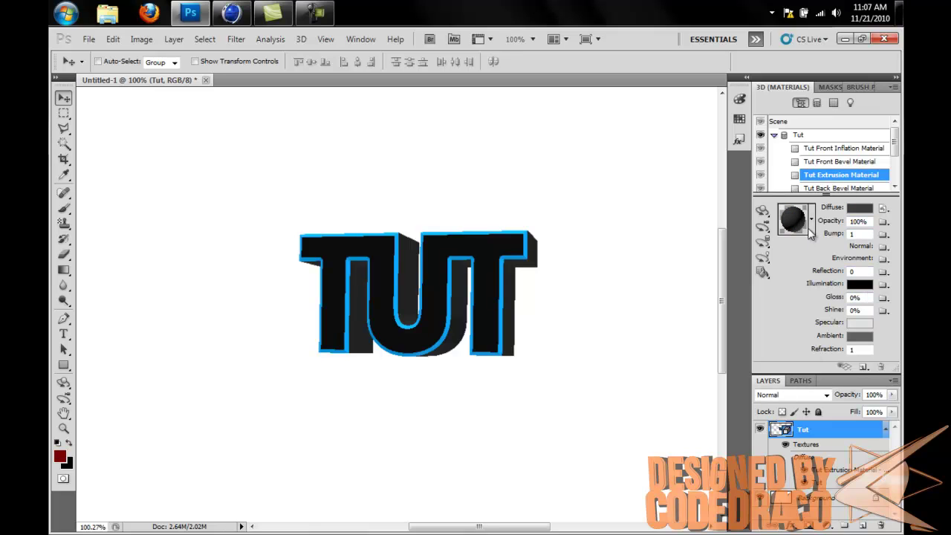
click(857, 208)
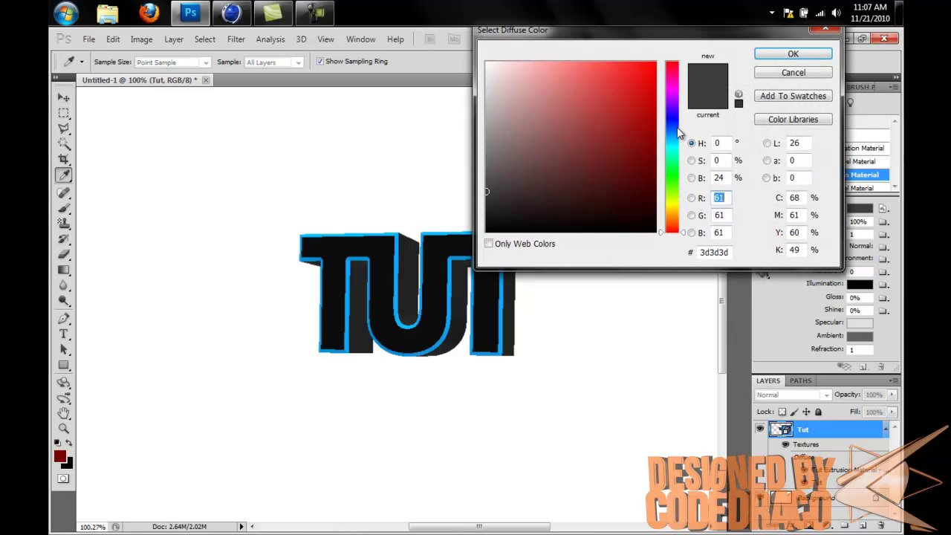
drag(674, 142, 671, 125)
click(654, 117)
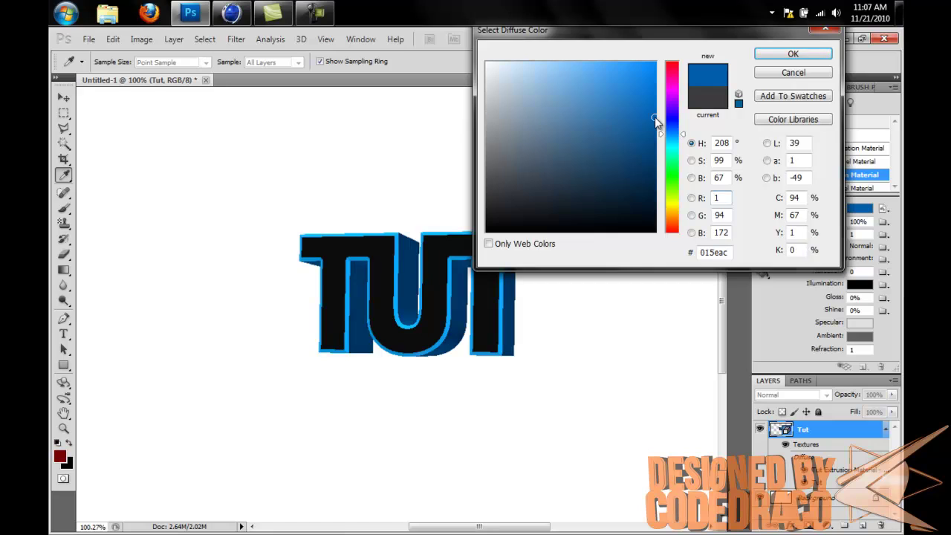
mouse_move(655, 91)
mouse_down()
mouse_move(656, 63)
mouse_move(654, 75)
mouse_up()
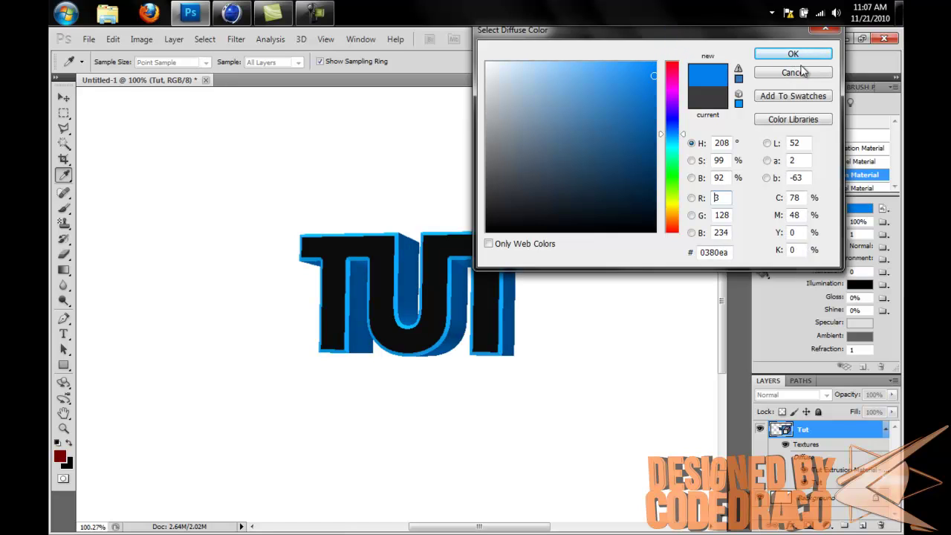
click(666, 136)
drag(668, 136, 678, 146)
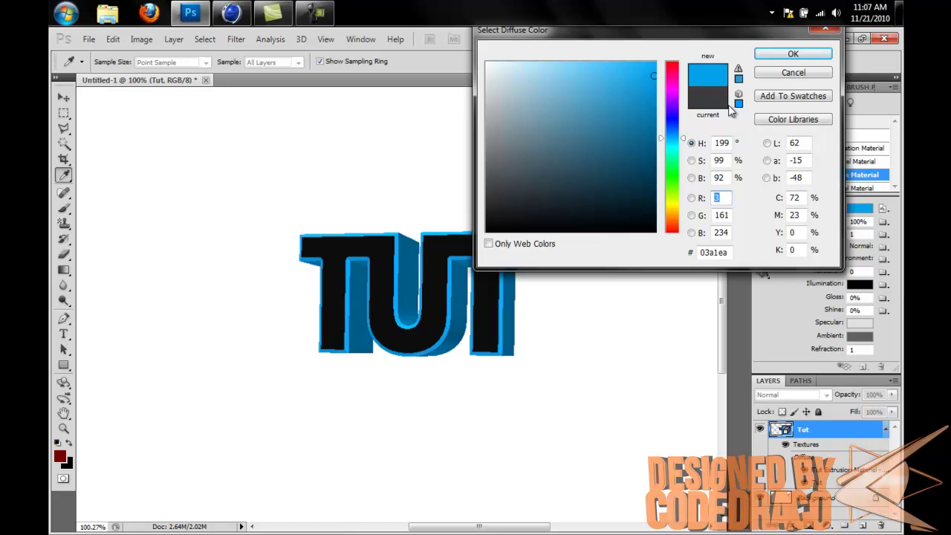
click(808, 54)
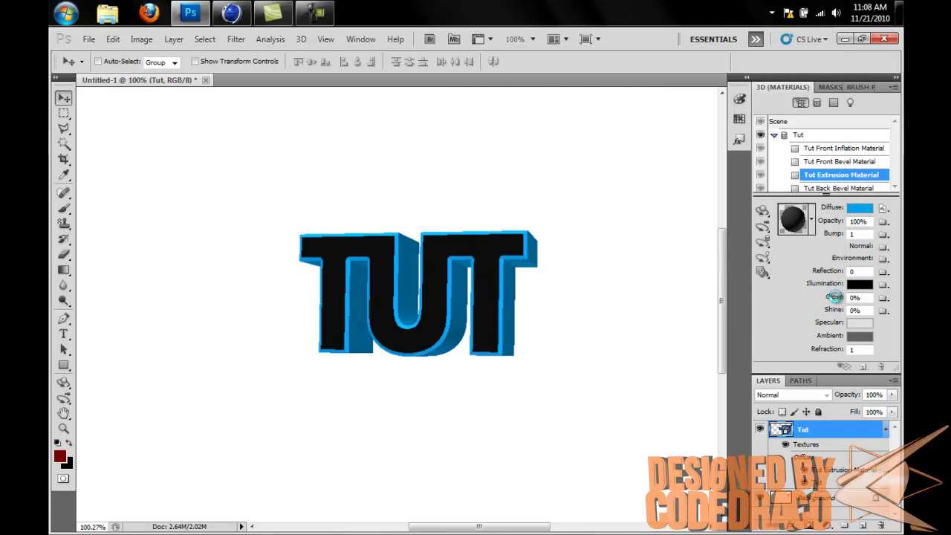
drag(826, 299, 888, 315)
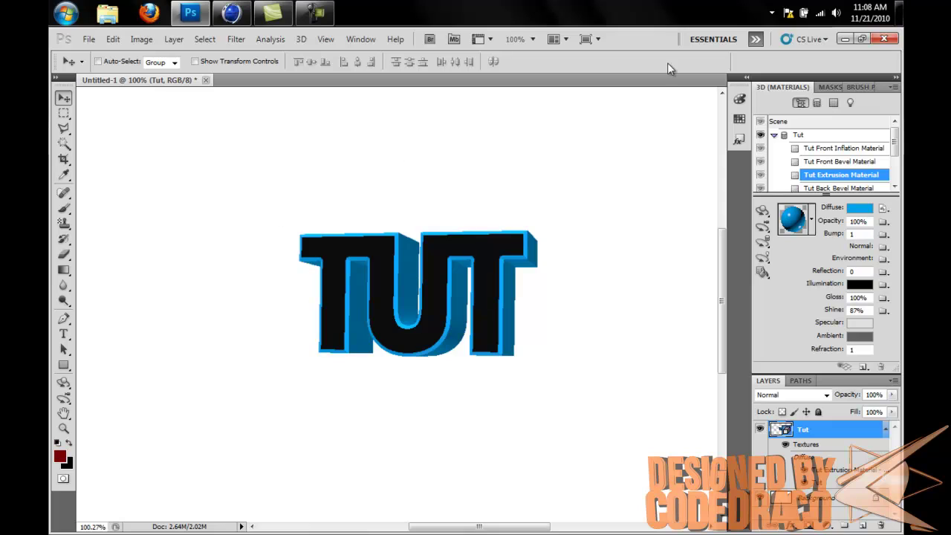
Set scene Quality to Ray Traced Final and Paint On to Shininess.
click(793, 123)
click(878, 237)
click(872, 274)
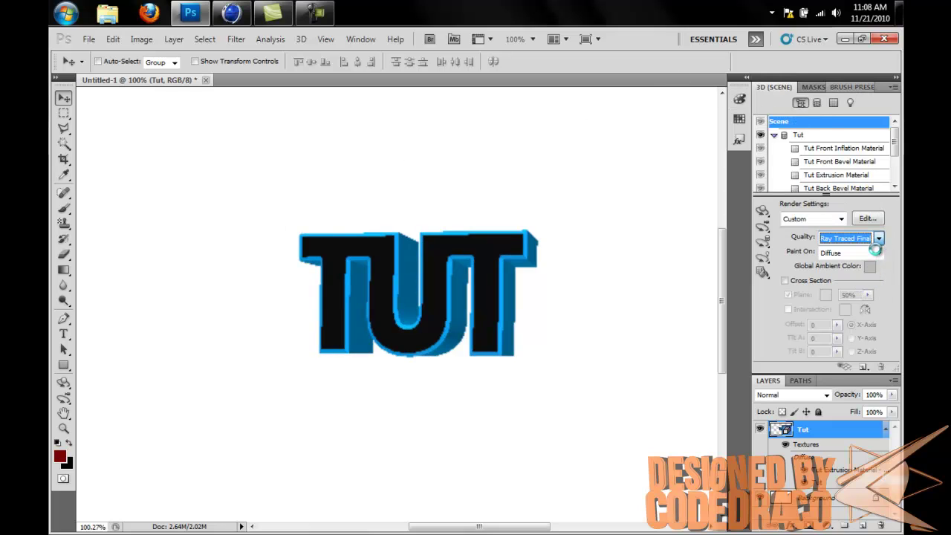
click(877, 254)
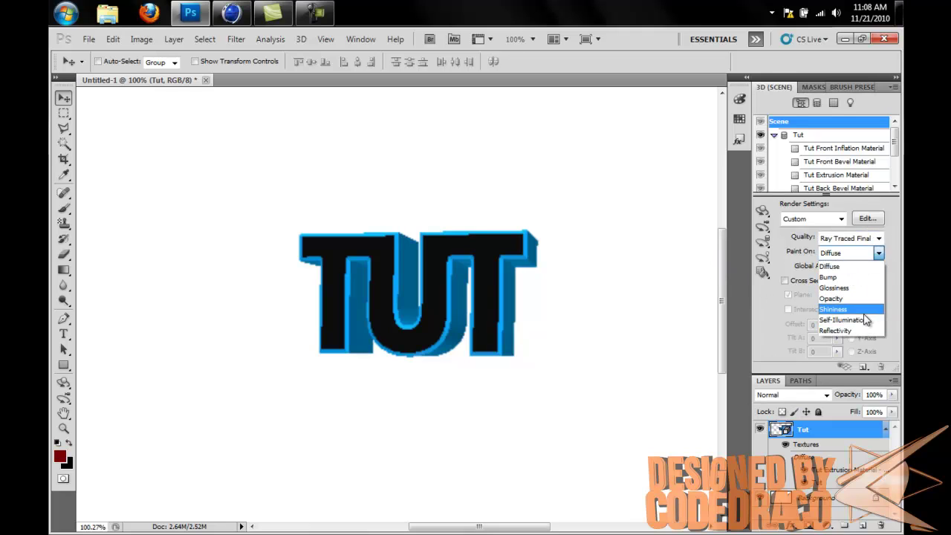
click(842, 309)
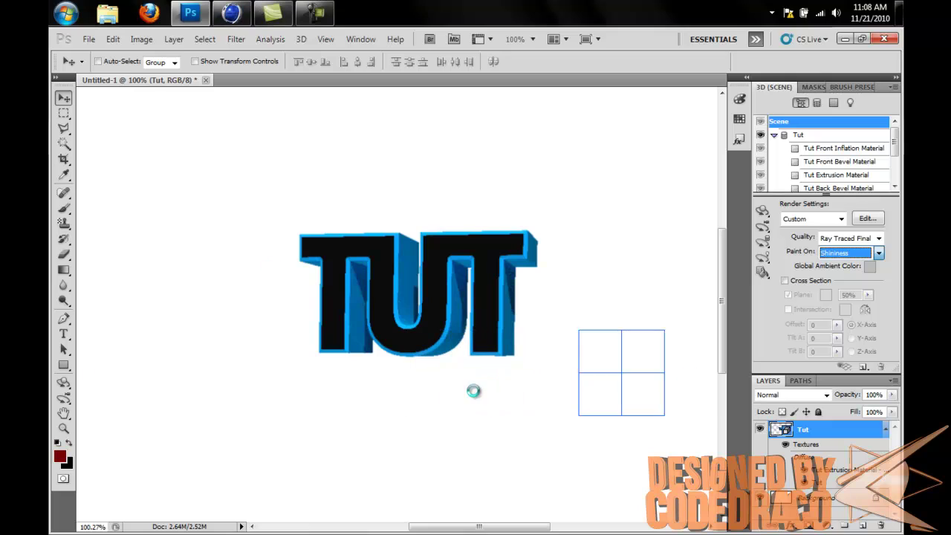
Wait for the Ray Traced Final render of TUT to finish.
click(316, 12)
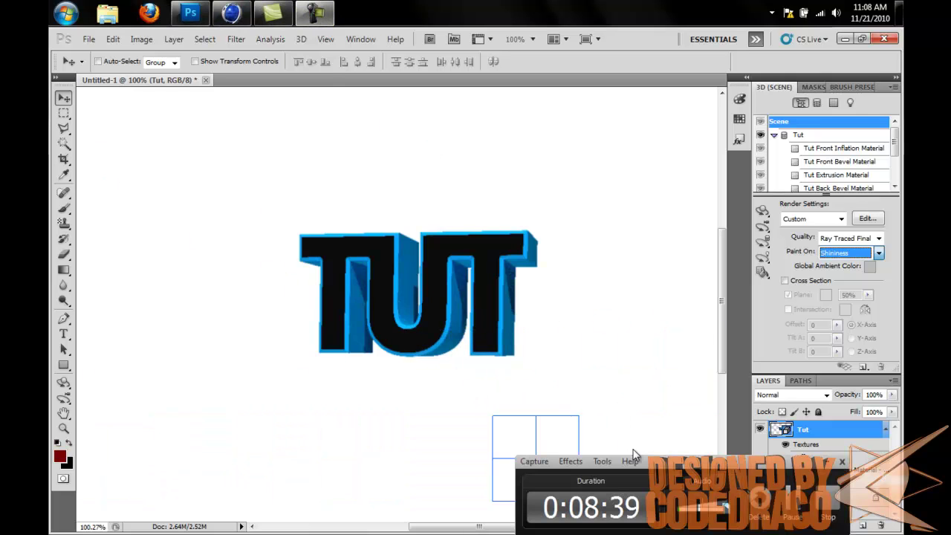
click(798, 512)
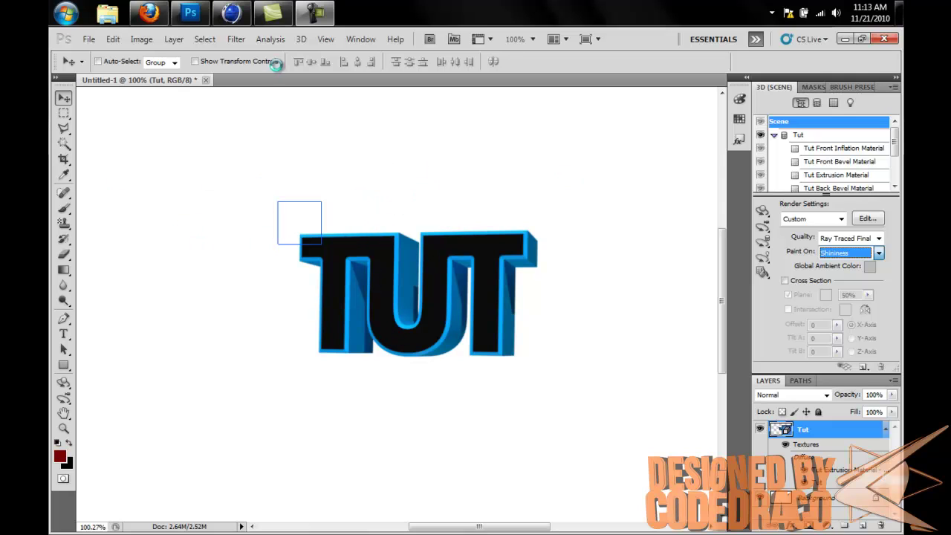
click(316, 12)
click(316, 12)
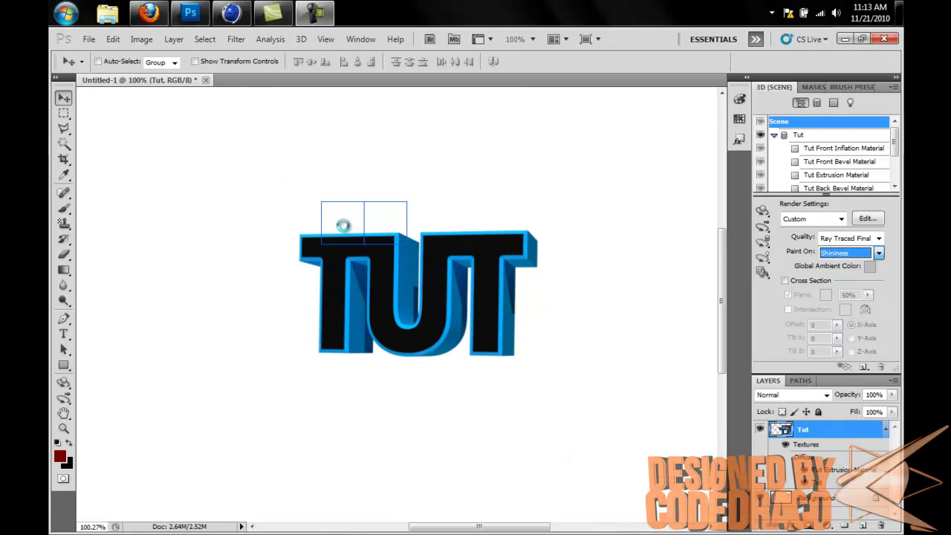
click(378, 229)
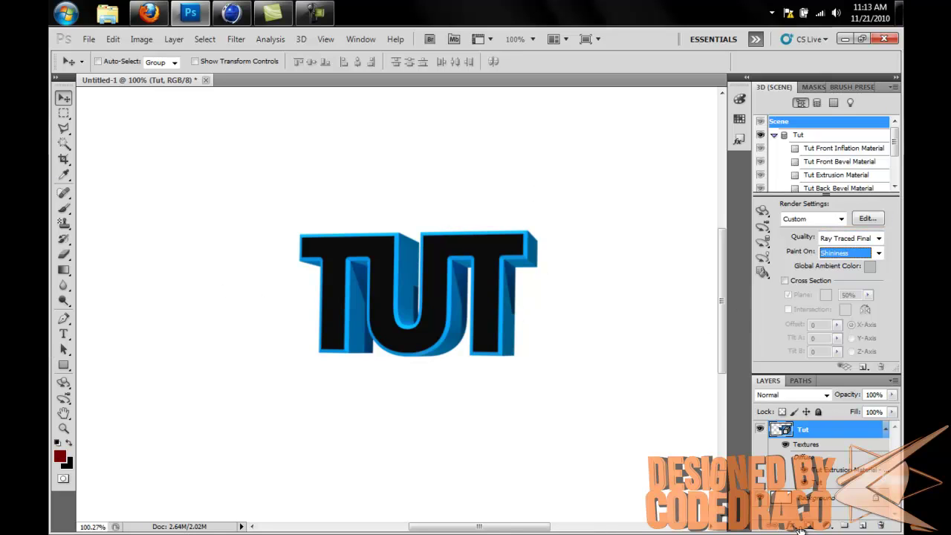
Rasterize the Tut 3D layer and move the text toward the canvas's lower left.
right_click(802, 435)
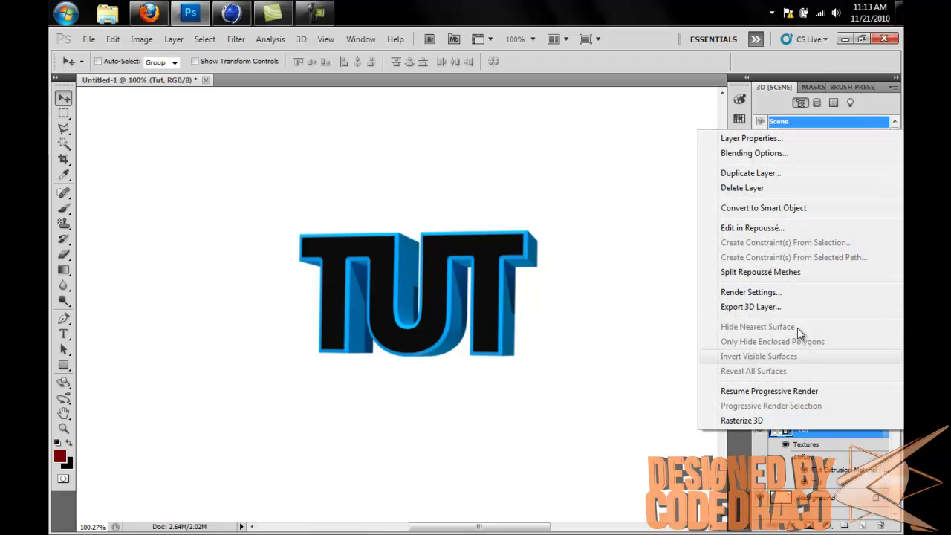
click(743, 420)
drag(443, 216, 324, 332)
scroll(414, 306, down, 3)
Preview Hue +180 in Hue/Saturation, cancel it, and move TUT to the canvas centre.
click(141, 38)
mouse_move(170, 70)
click(320, 141)
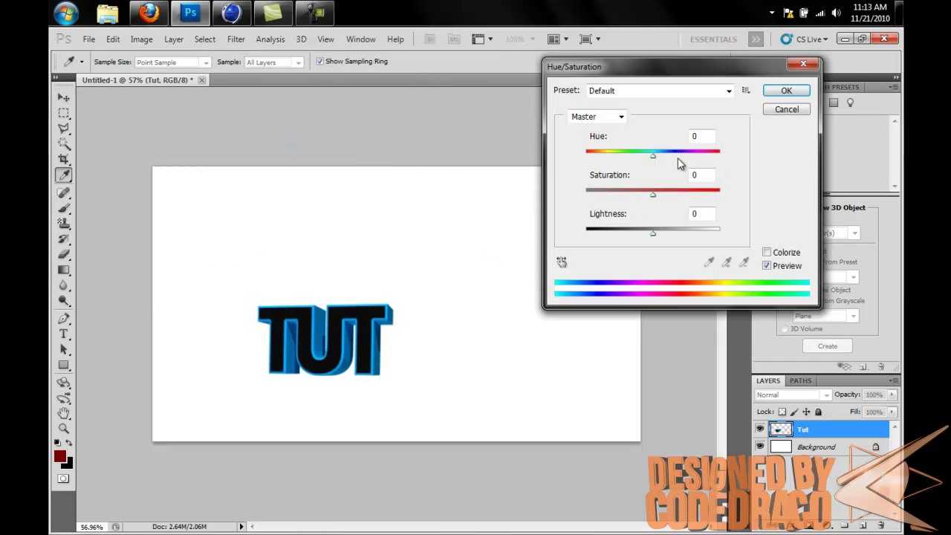
drag(683, 159, 724, 195)
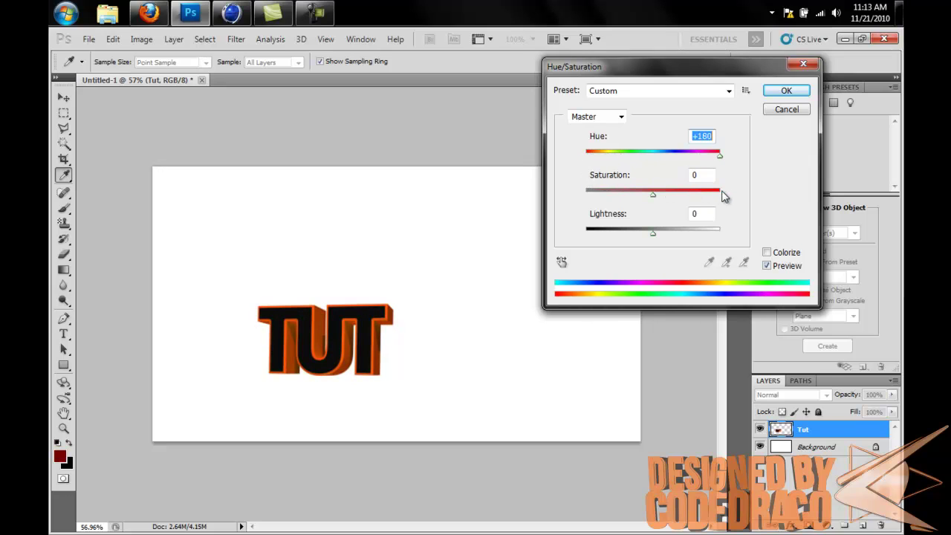
click(785, 109)
key(v)
drag(440, 296, 380, 336)
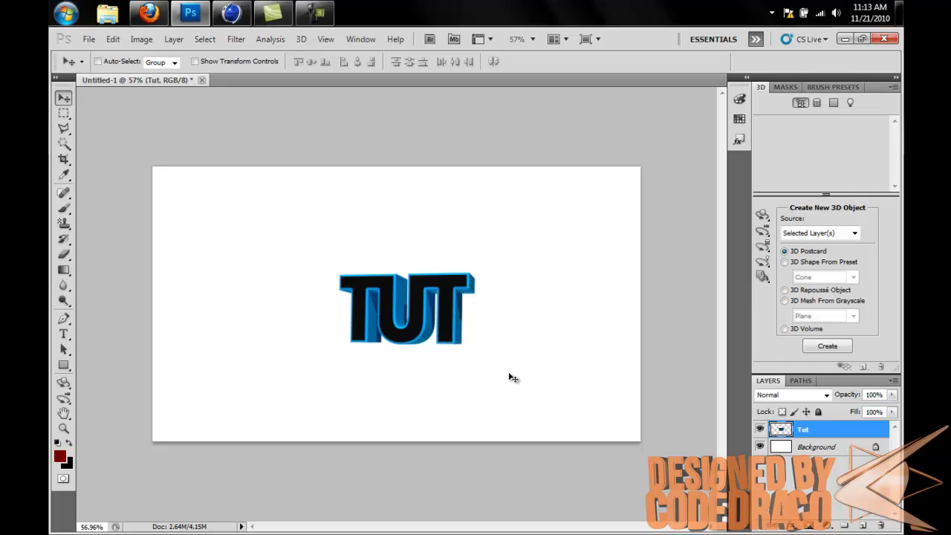